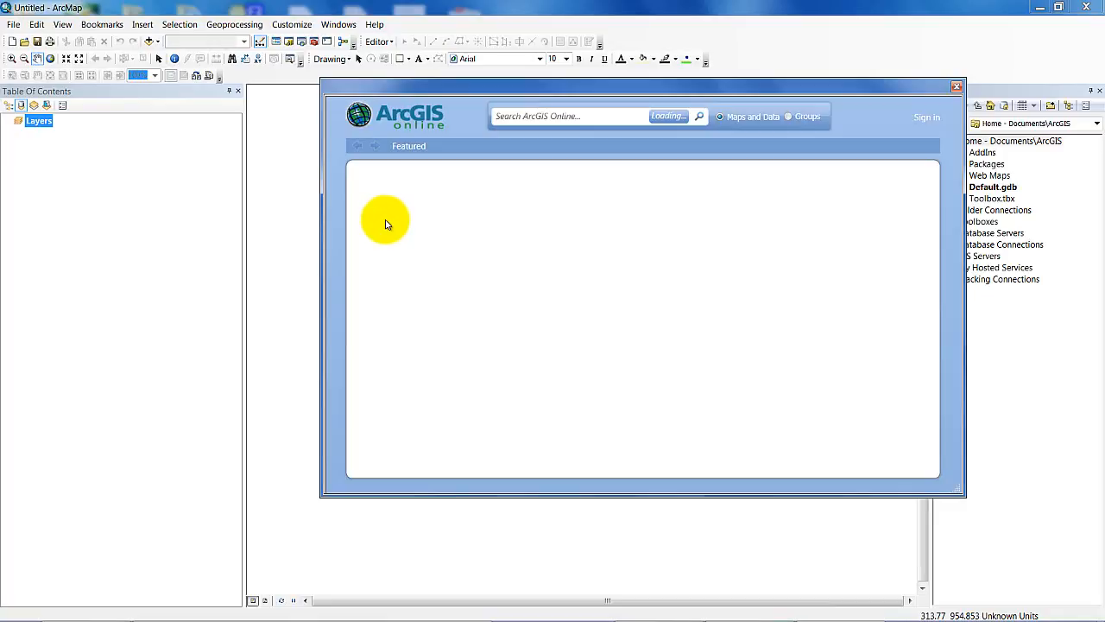
Search ArcGIS Online for "geocoding, marathons" and open the Ultra Marathon Races in the United States web map.
click(603, 117)
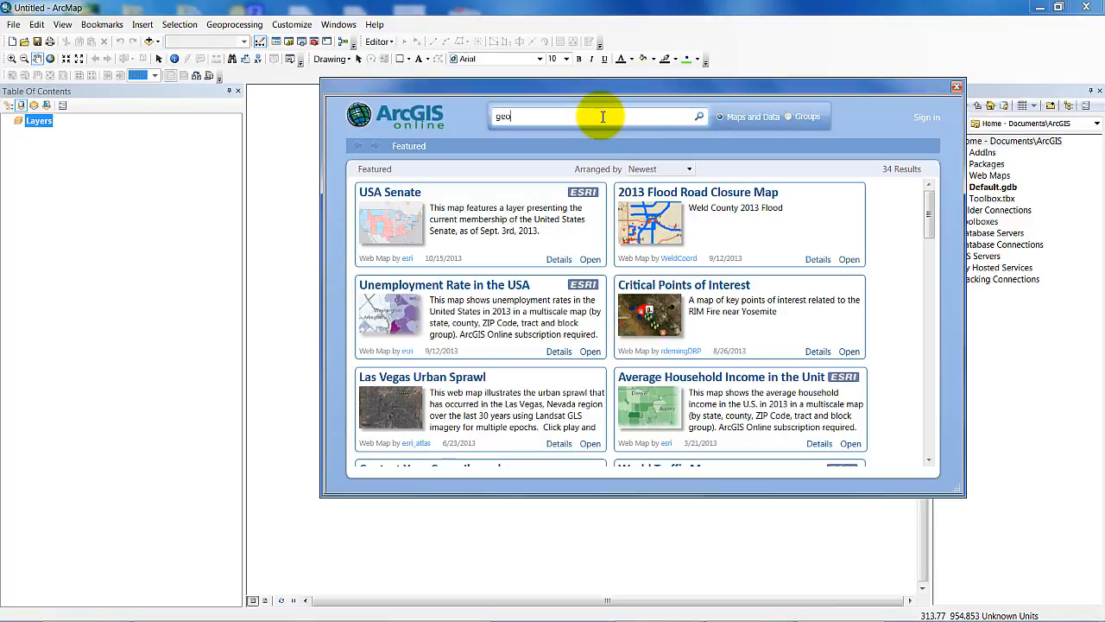
text(geoco)
text(ons)
key(Return)
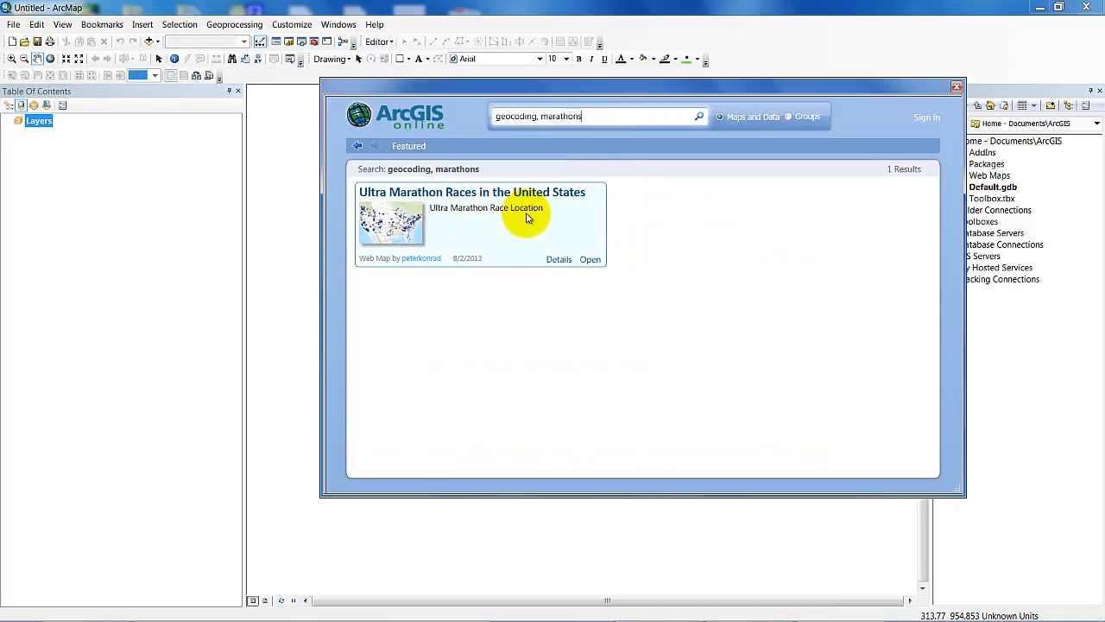
click(590, 260)
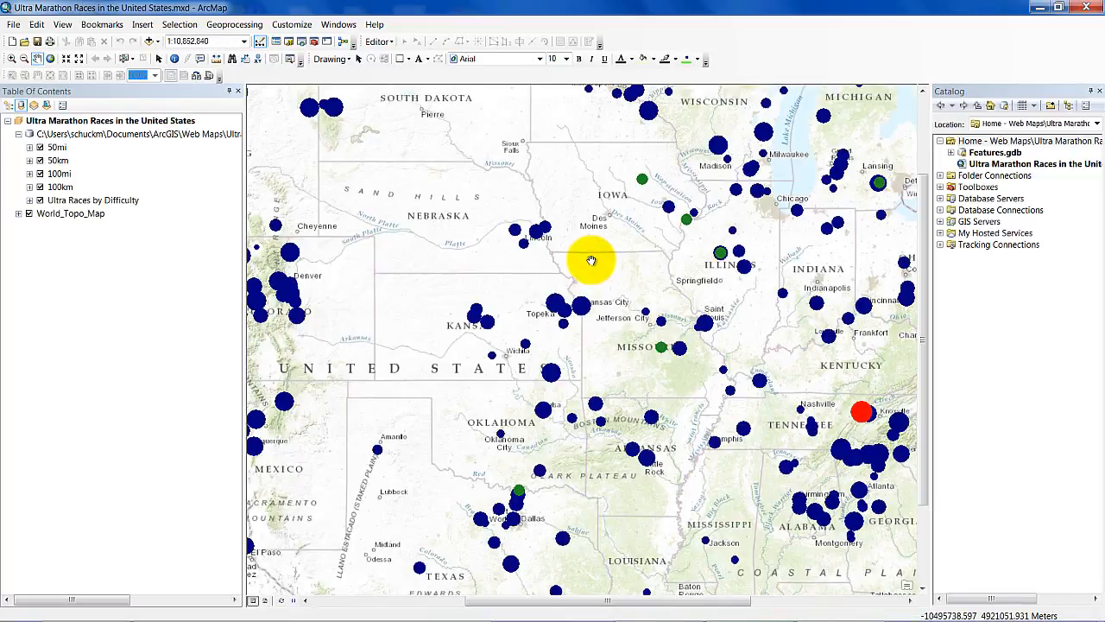
Examine the attribute table of the Ultra Races by Difficulty layer down to its last records, then close it.
right_click(111, 205)
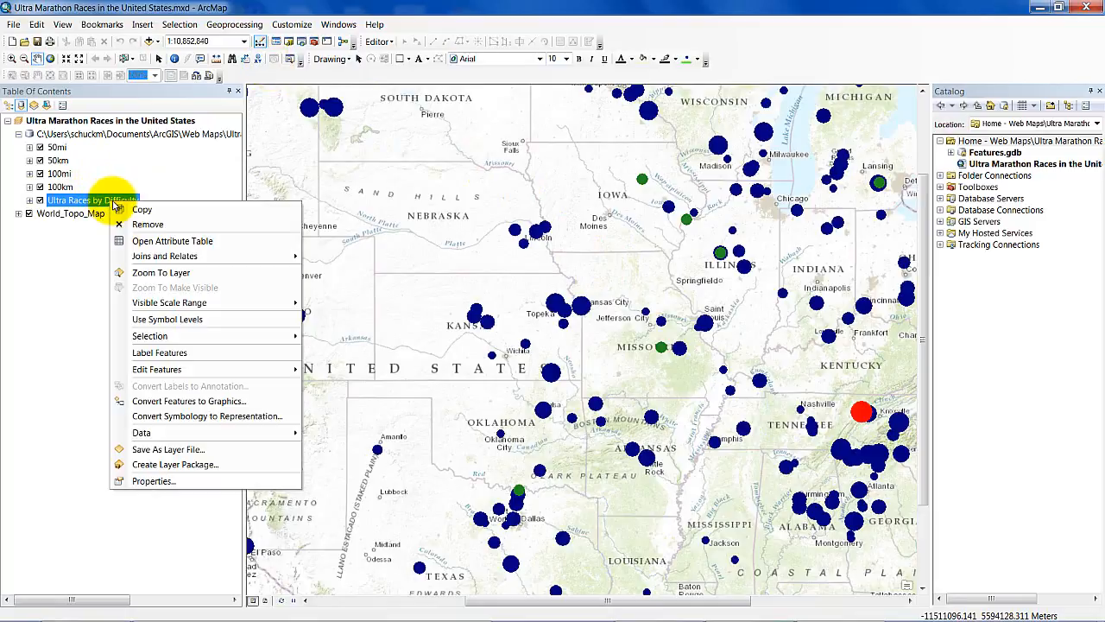
click(161, 242)
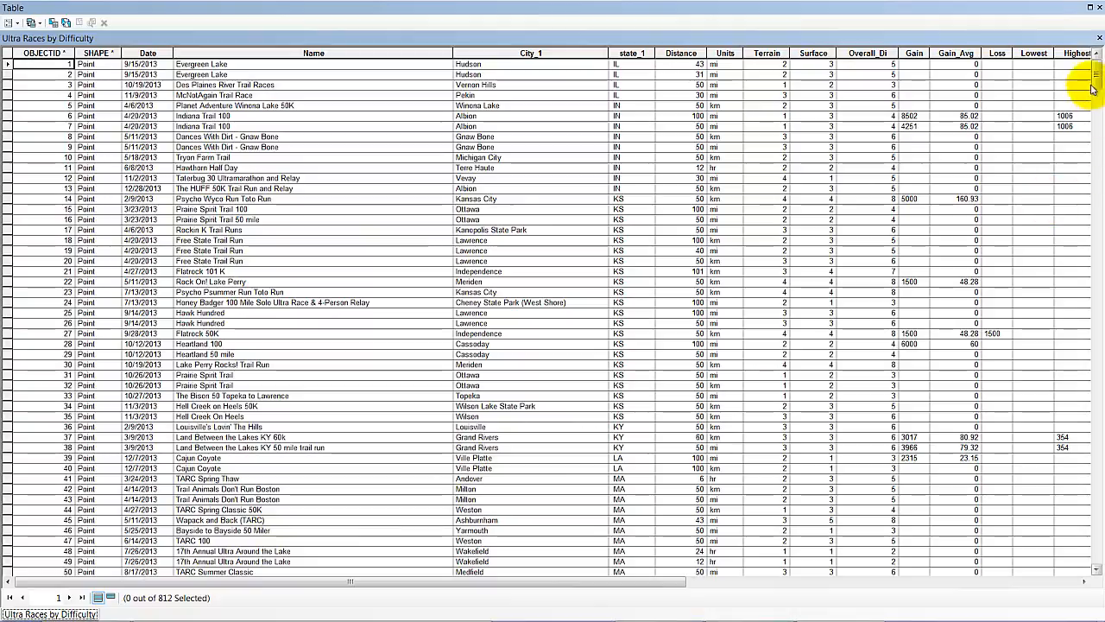
drag(1094, 74, 1069, 562)
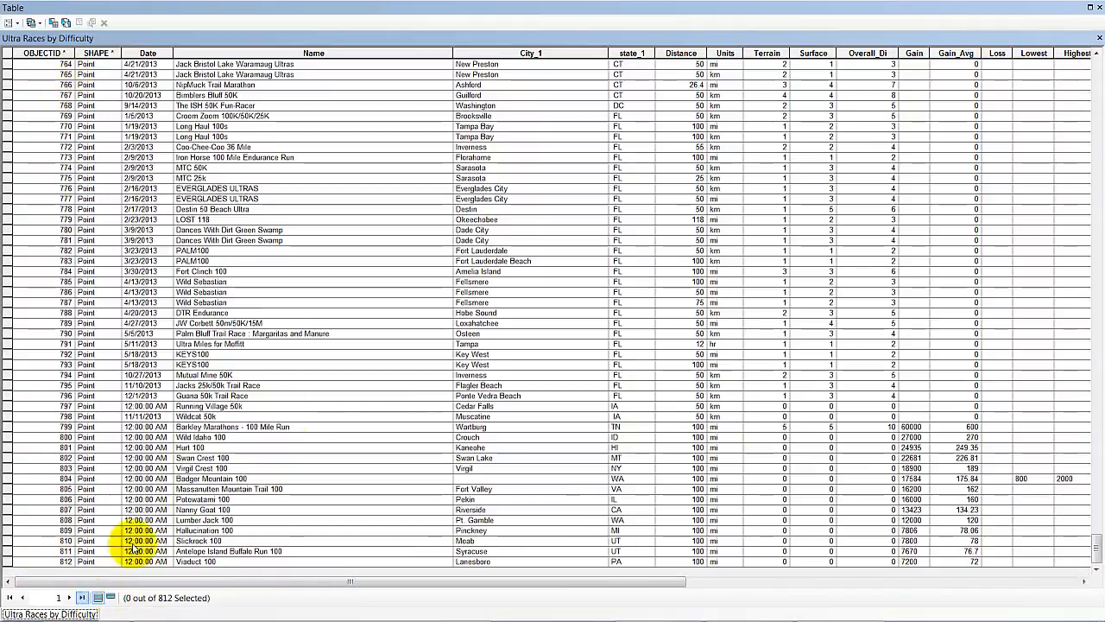
click(1100, 8)
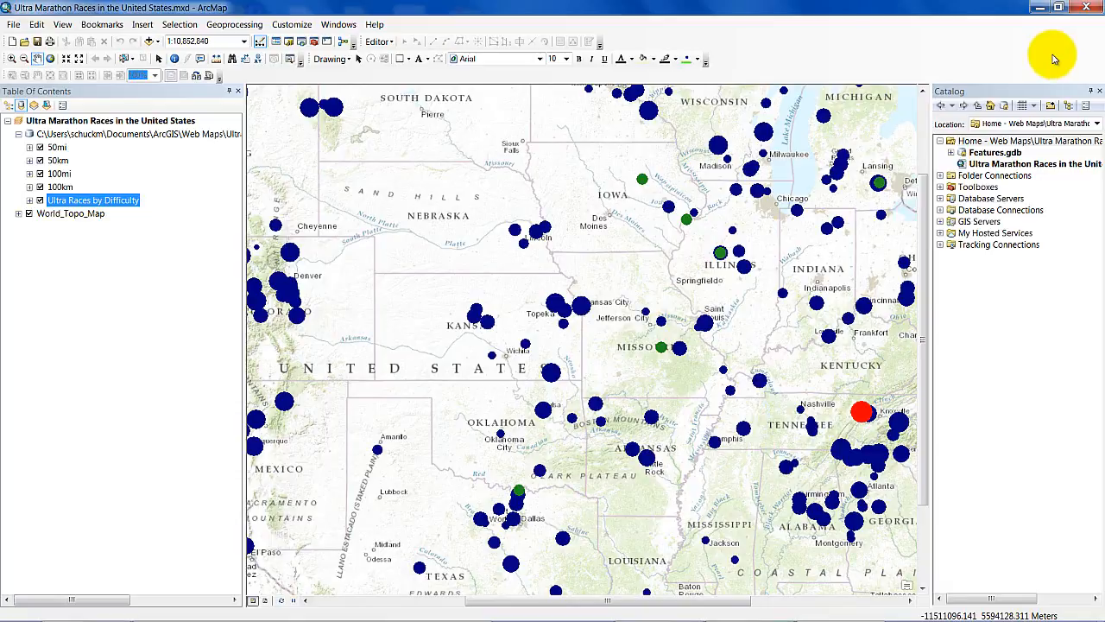
Start an edit session and display the feature templates with the construction tools area enlarged.
click(393, 44)
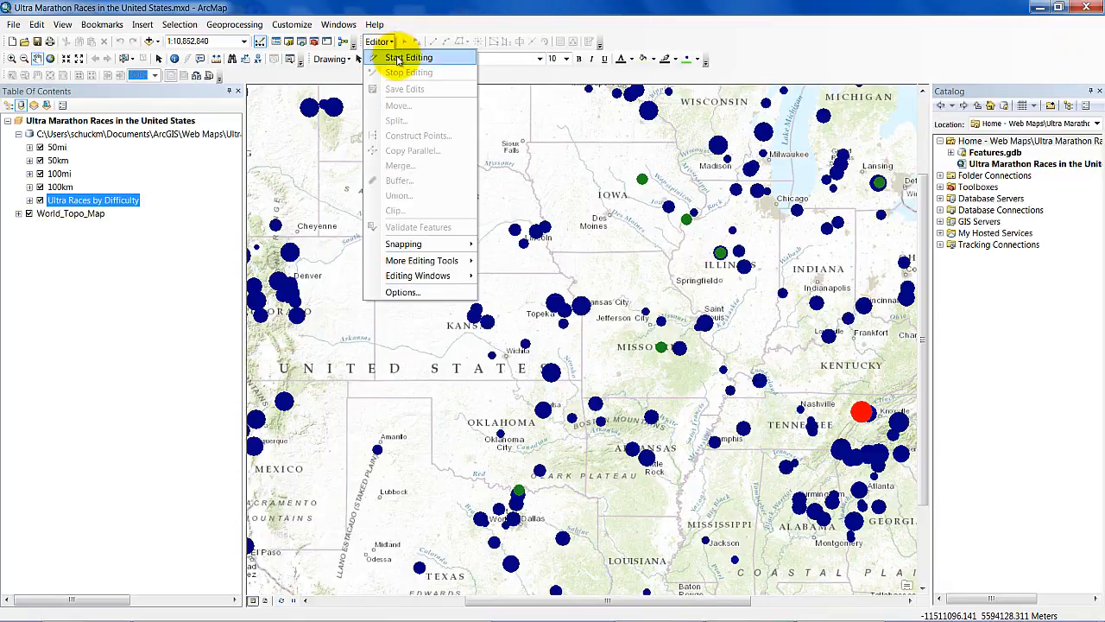
click(396, 58)
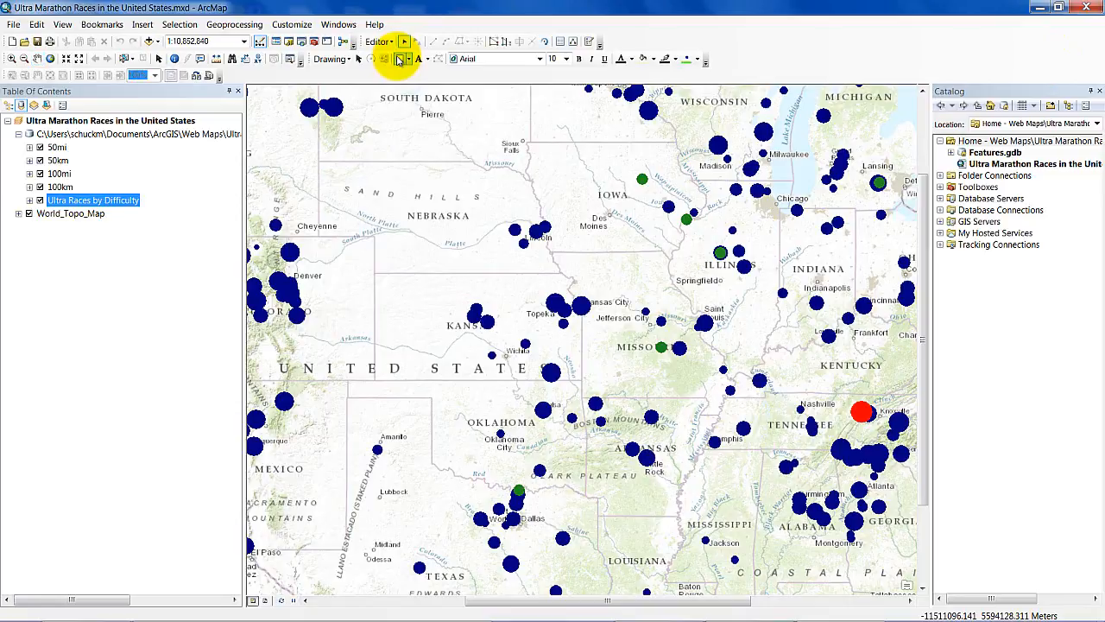
click(588, 44)
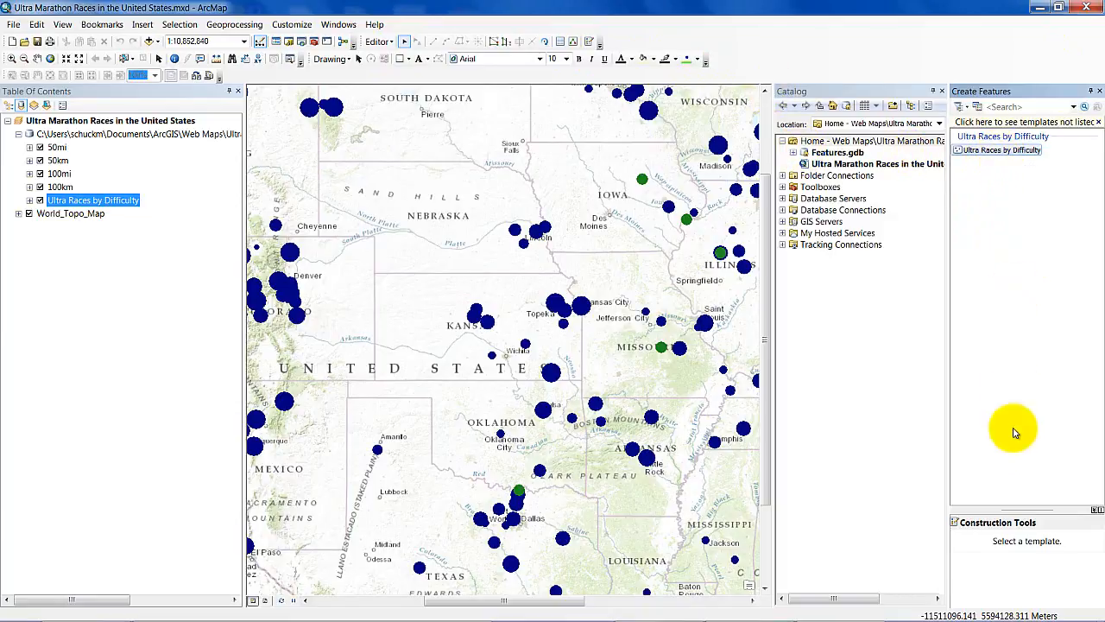
drag(1024, 508, 1024, 178)
Add a point with the Ultra Races by Difficulty template in Nebraska's Sand Hills and switch to the Edit tool.
click(1006, 150)
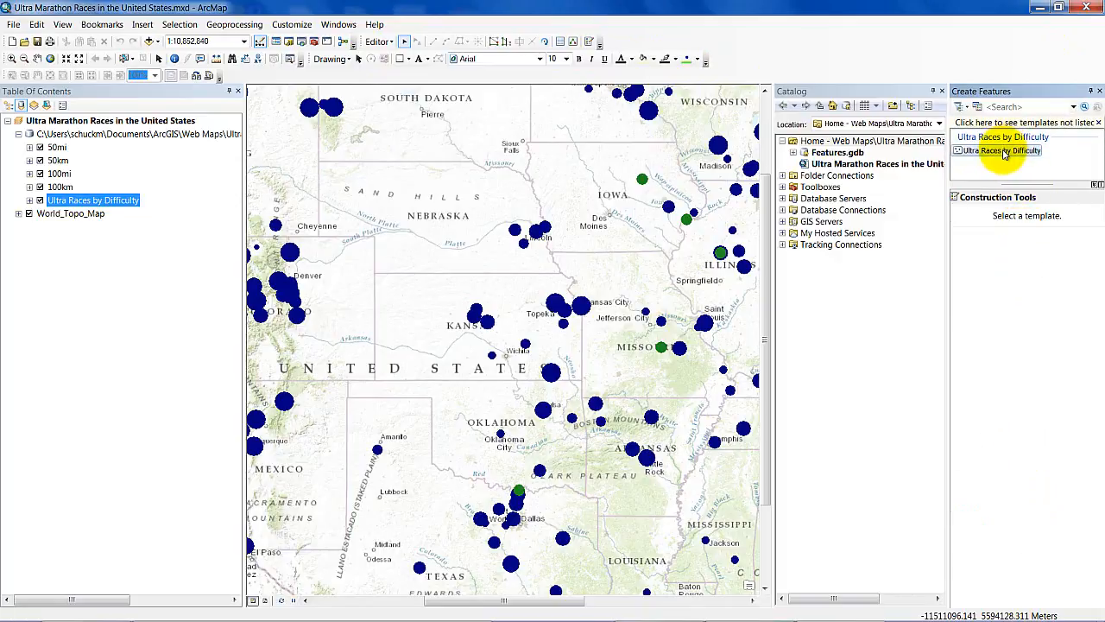
click(973, 217)
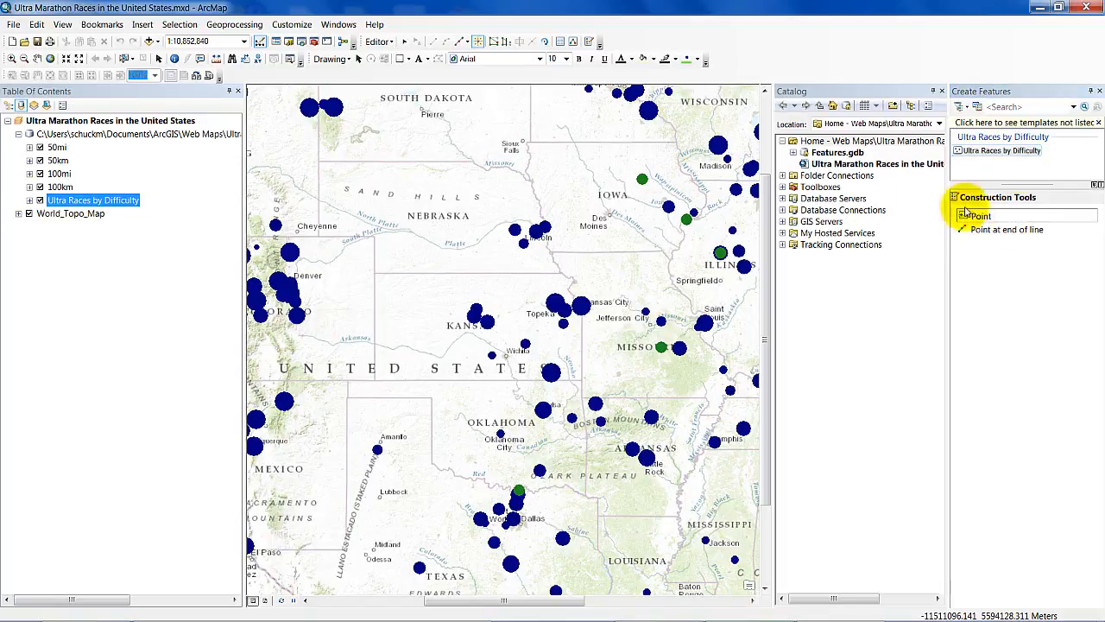
click(449, 190)
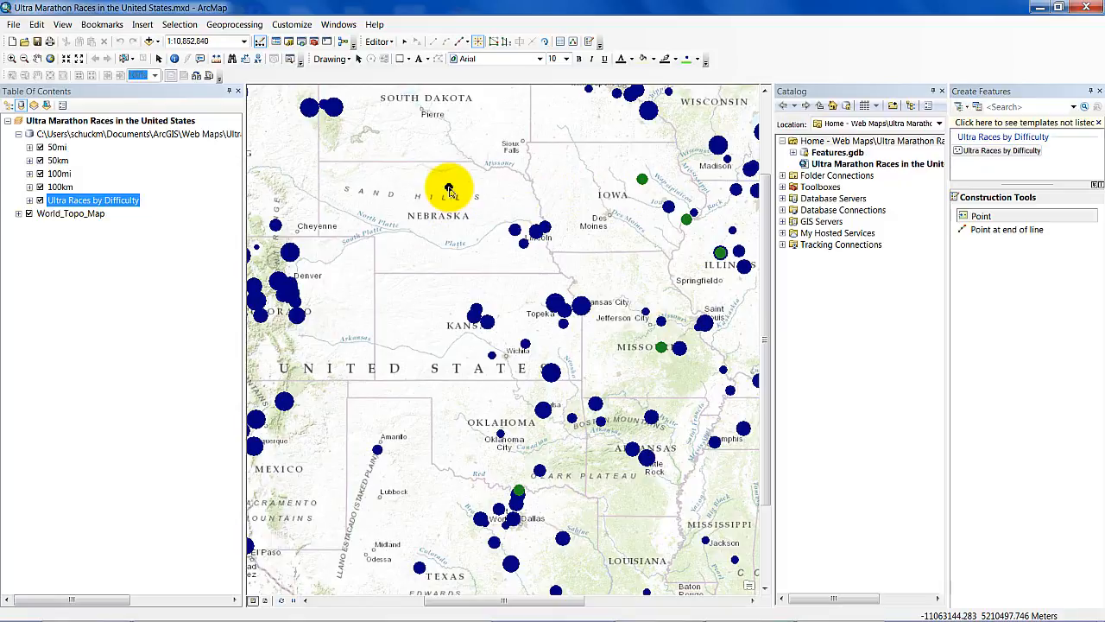
click(514, 188)
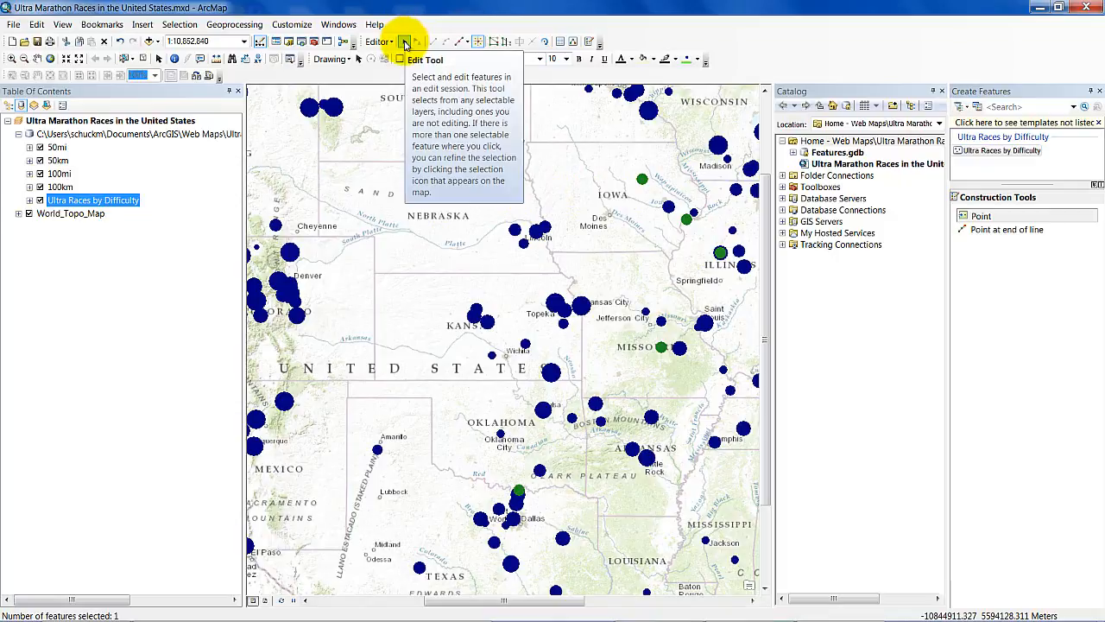
click(405, 42)
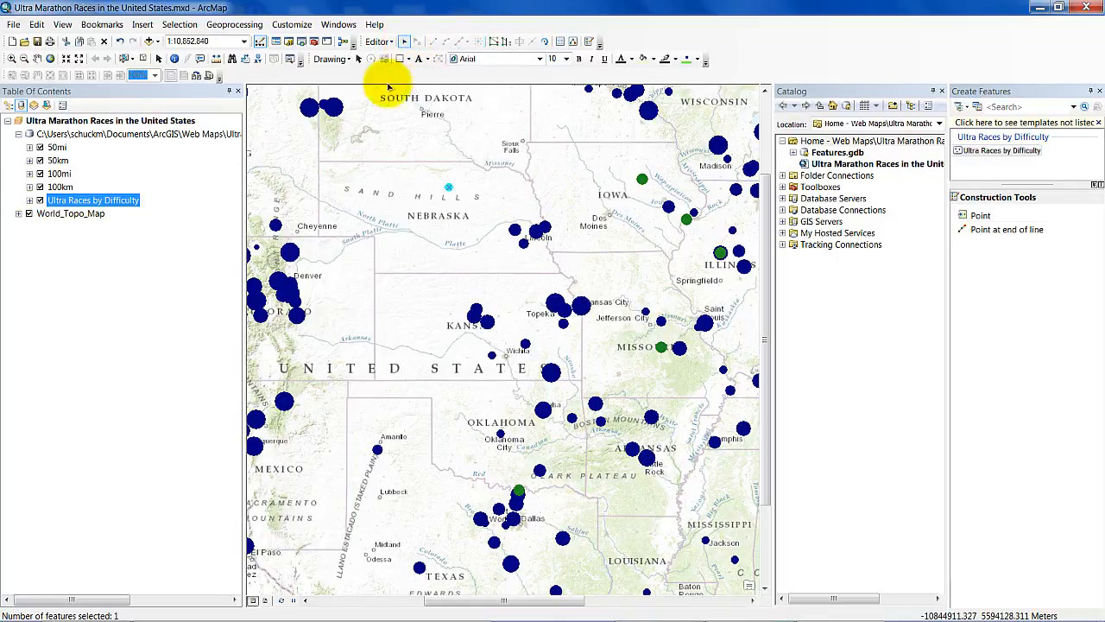
Check the new point's record at the end of the Ultra Races by Difficulty attribute table, then close the table.
right_click(109, 206)
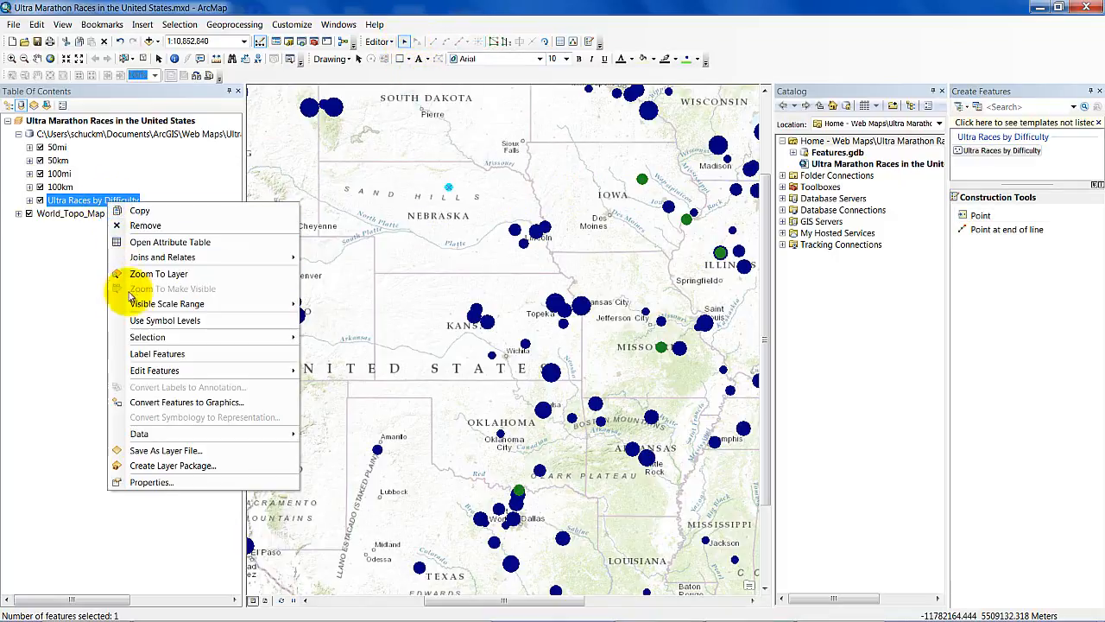
click(148, 243)
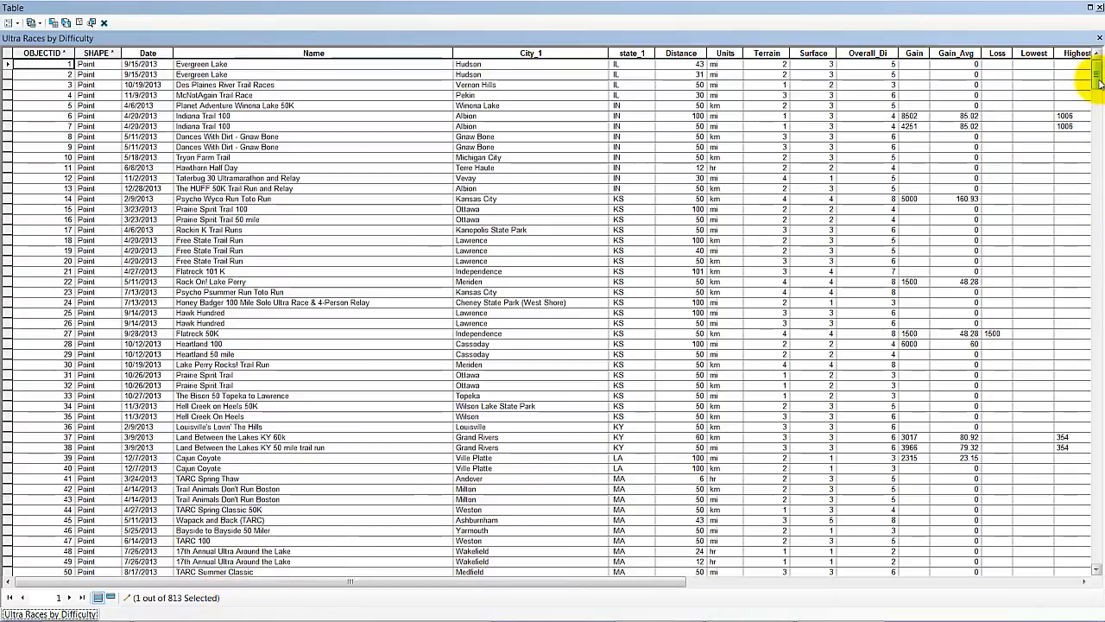
drag(1095, 76, 1095, 559)
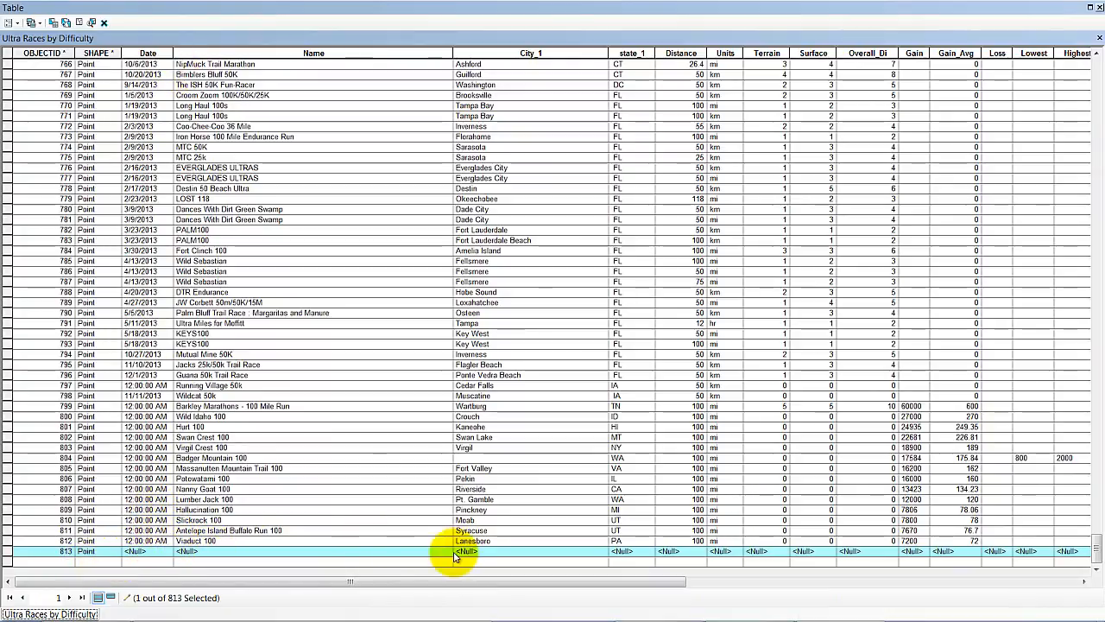
click(1099, 8)
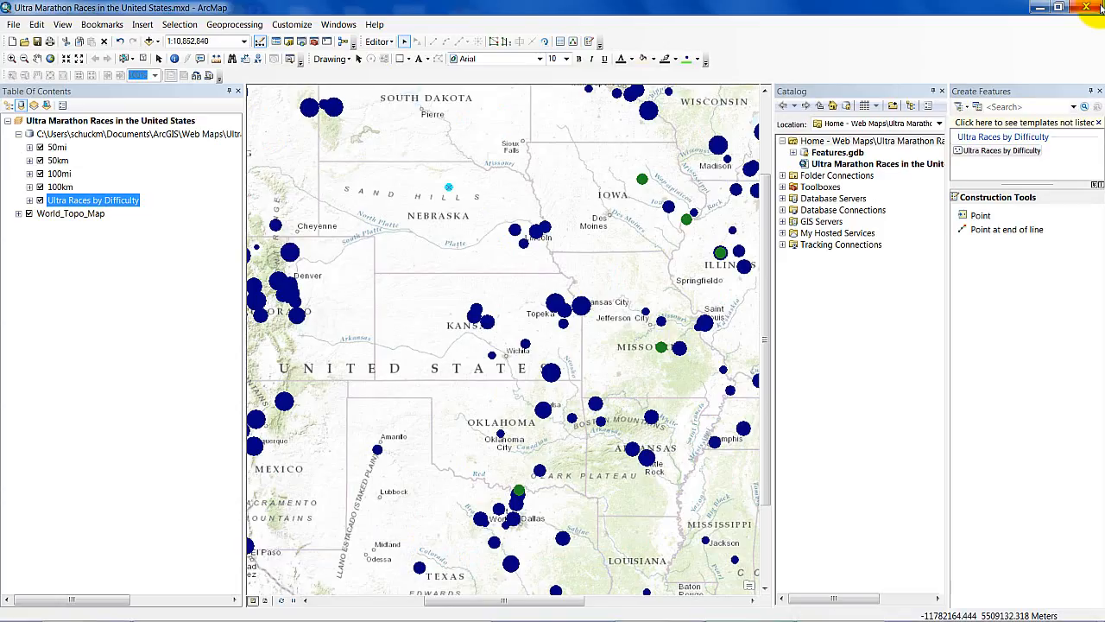
Open the new Nebraska point's attributes and set its Date to 12/31/2013 and Name to Whoopdedo 100.
right_click(448, 188)
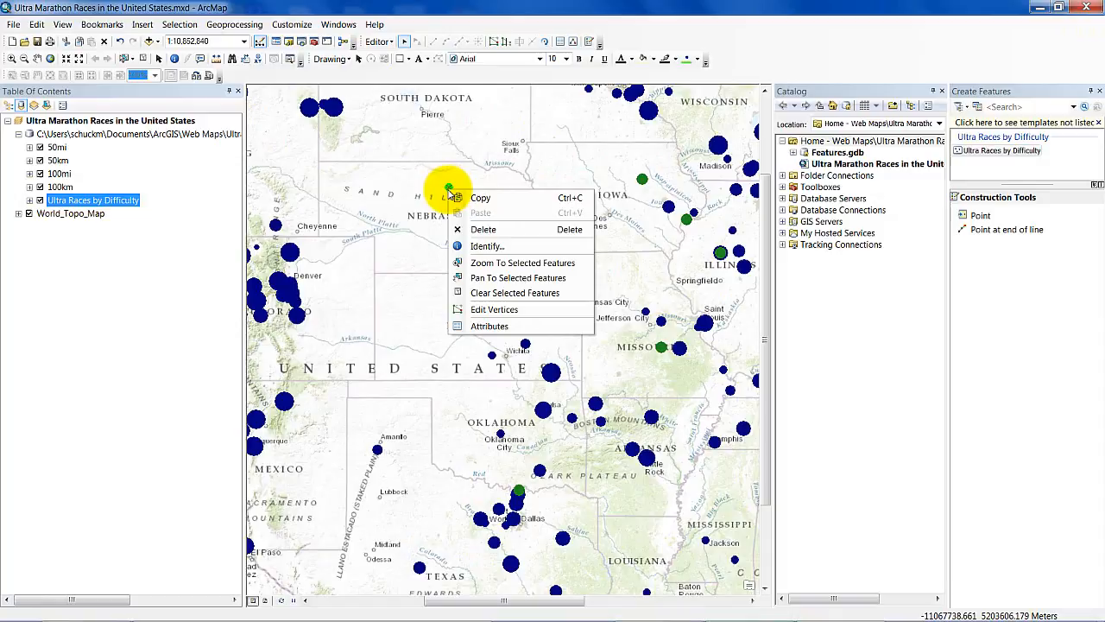
click(486, 324)
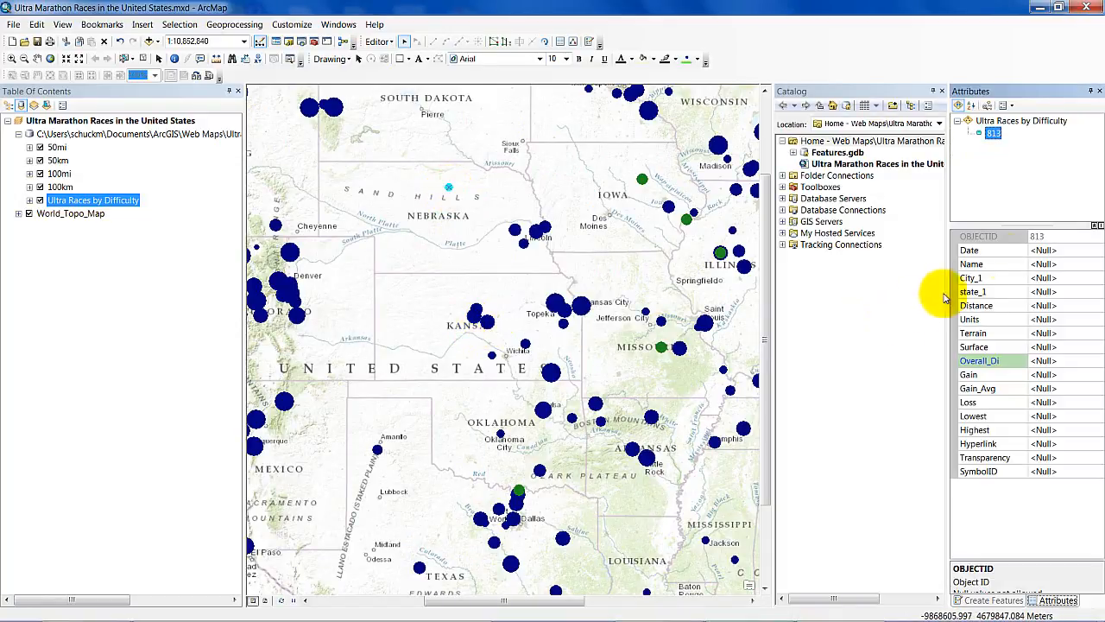
click(1050, 250)
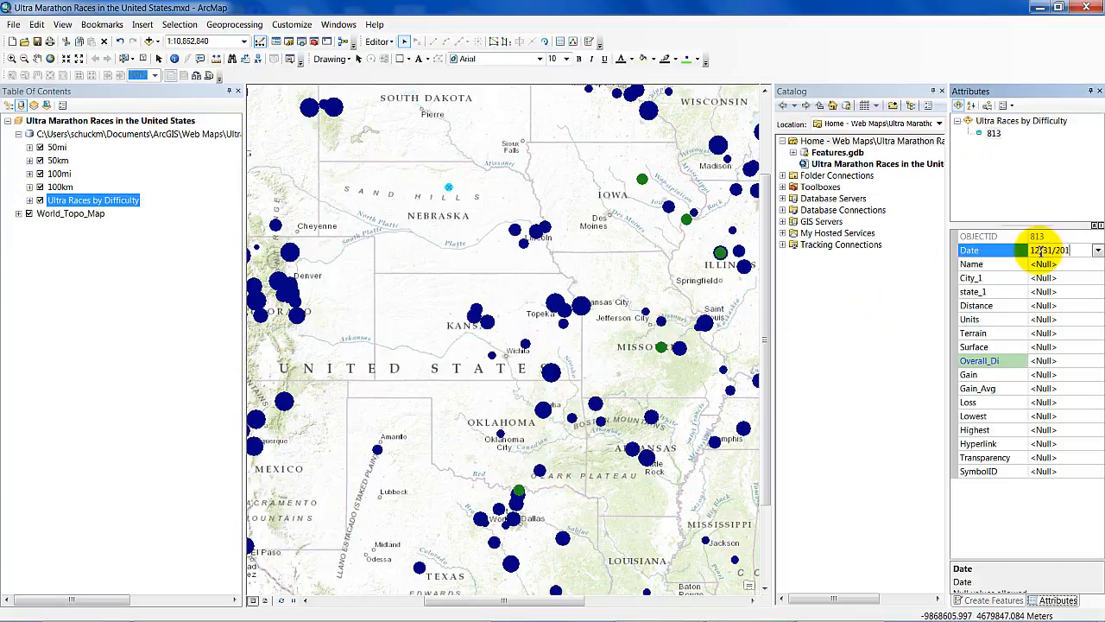
text(3)
click(1066, 263)
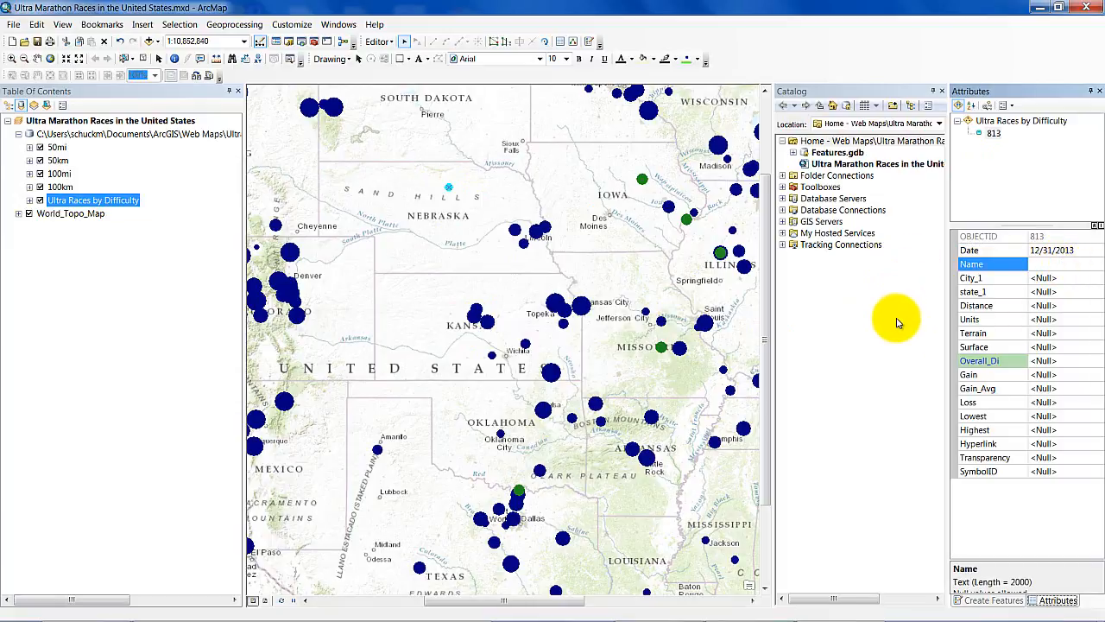
text(W)
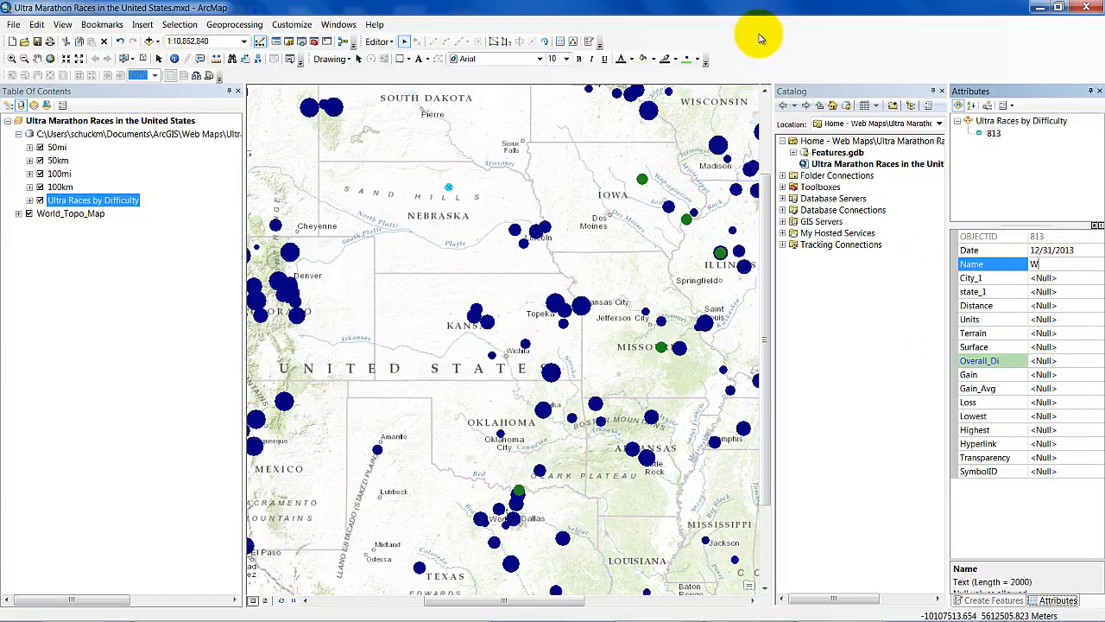
text(hoop)
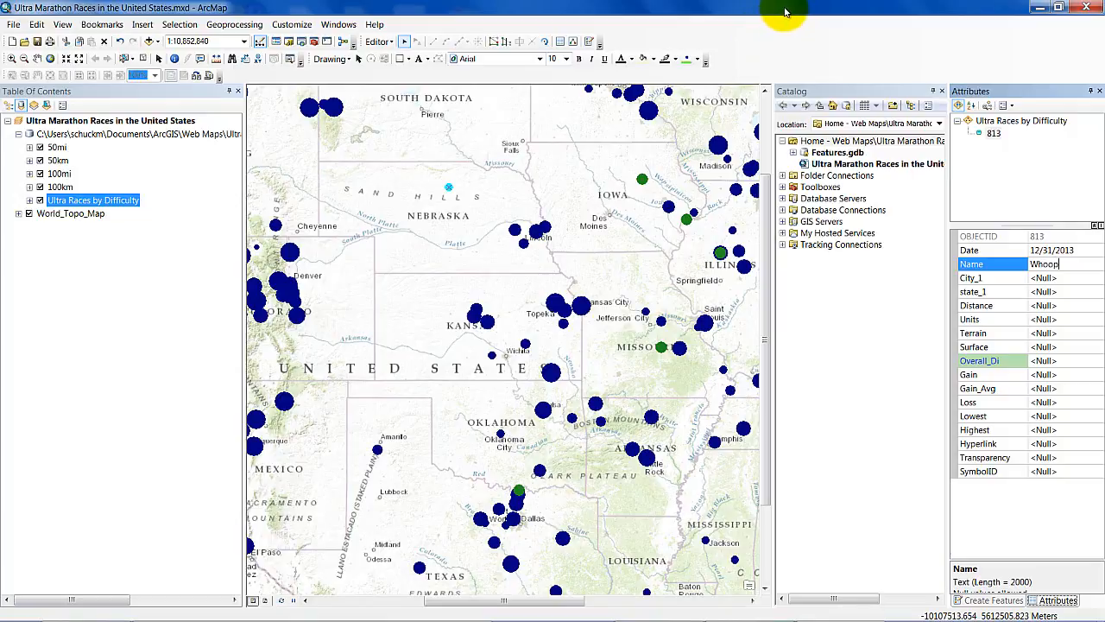
text(dedo )
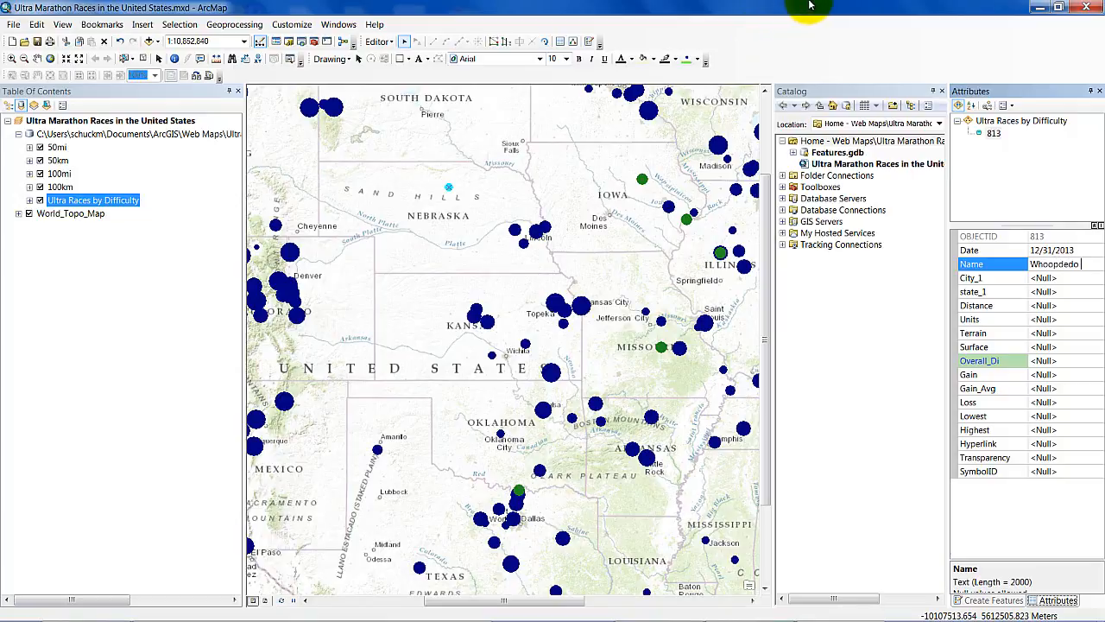
text(100)
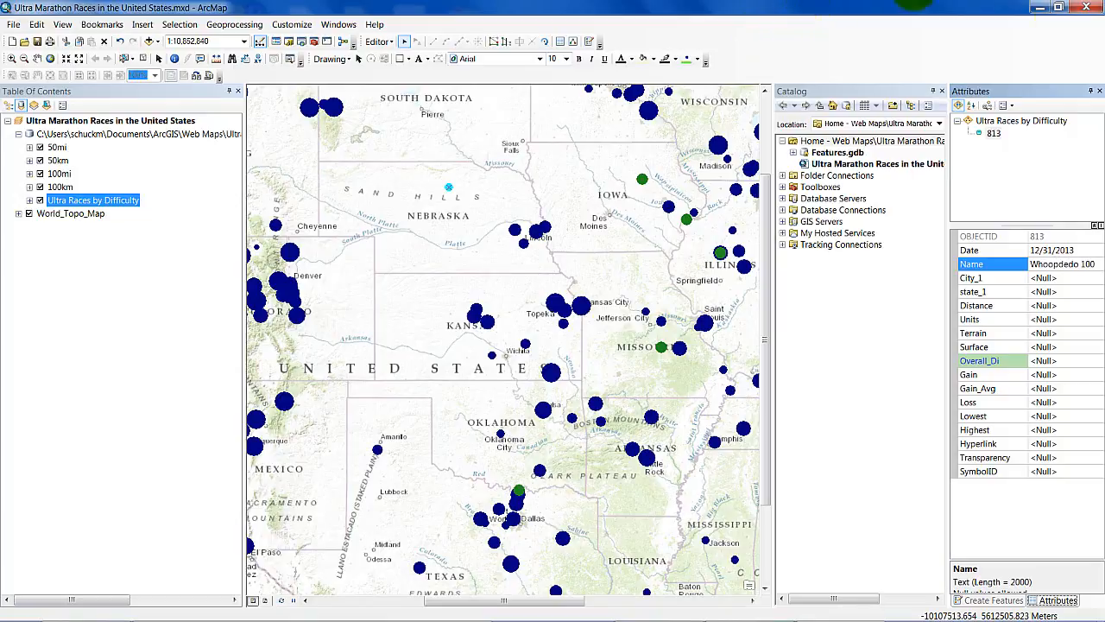
Set the new race point's City_1 to Nowhere and state_1 to Nebraska.
click(1062, 279)
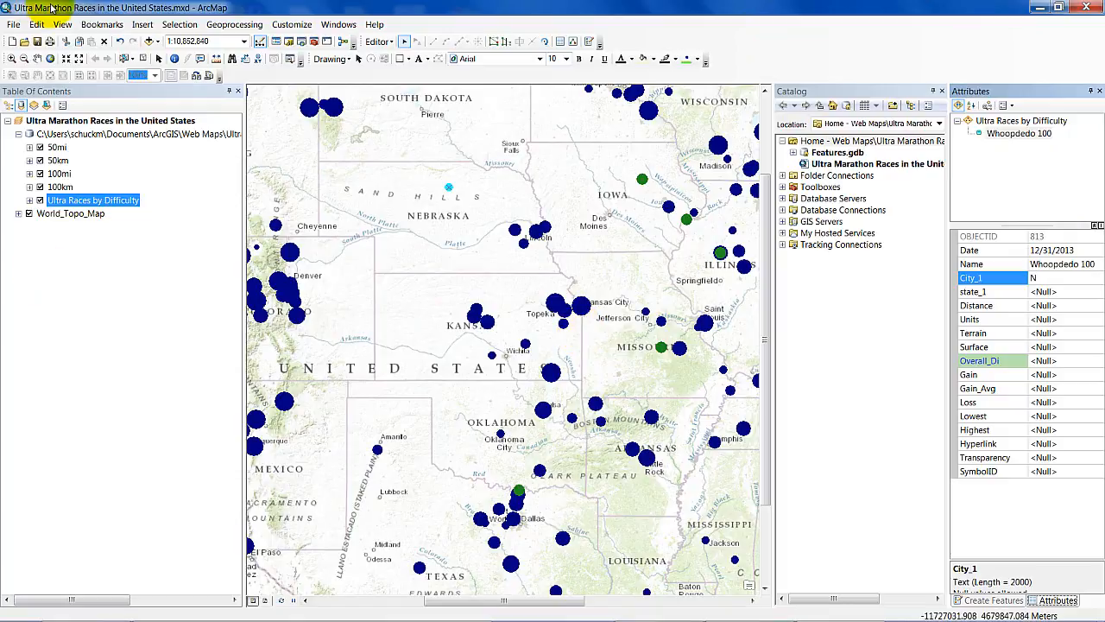
text(owhere)
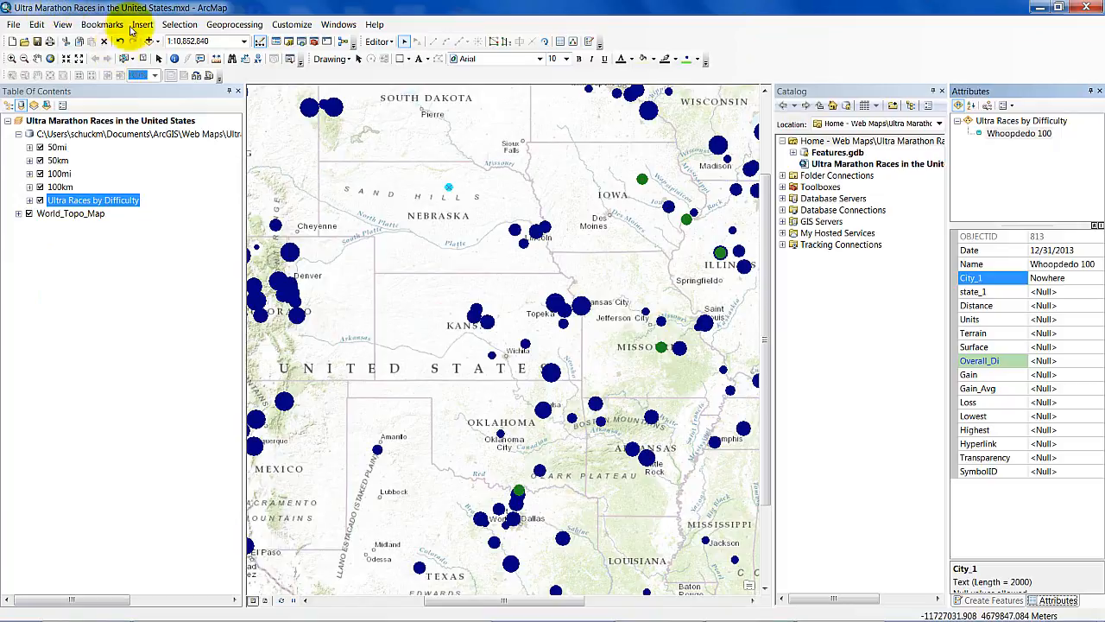
click(1036, 292)
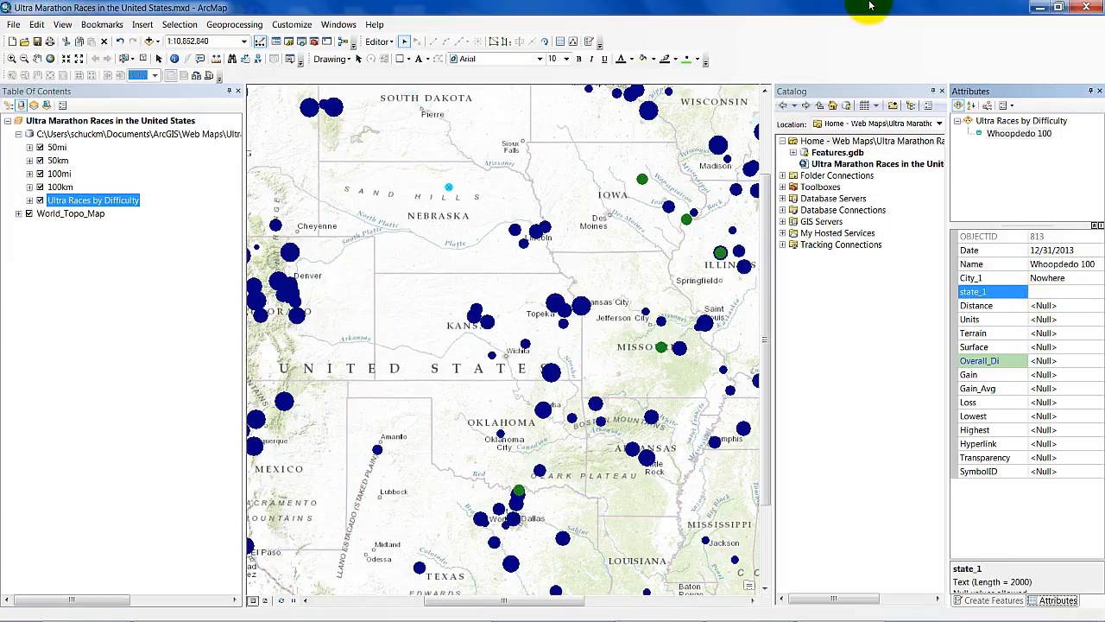
text(Nebraska)
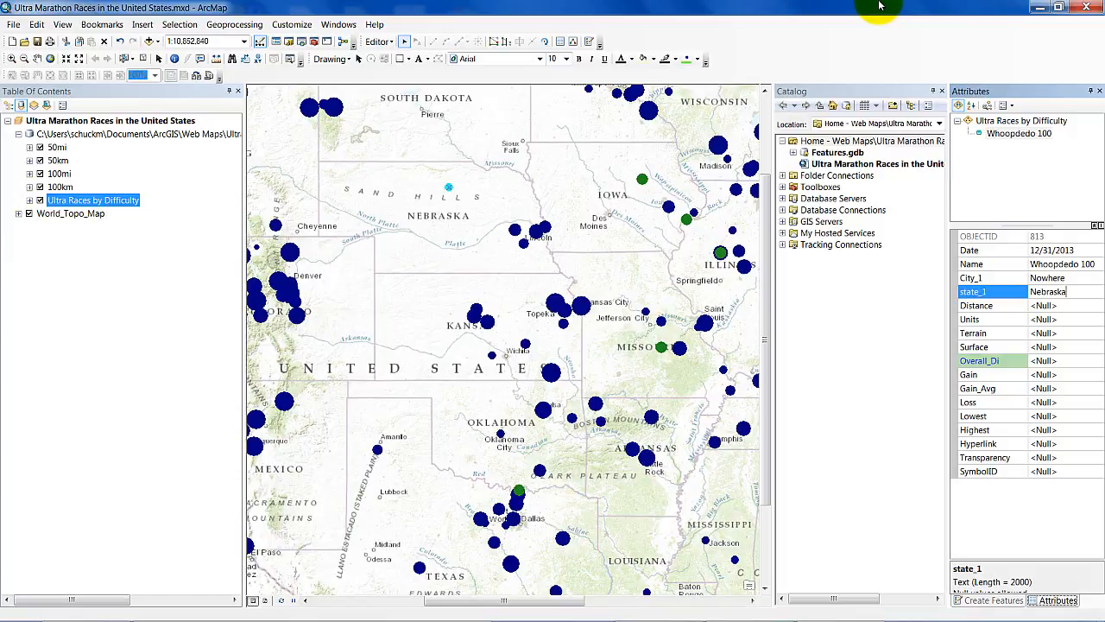
Set the new race point's Distance to 100, Units to mi and Overall_Di to 10.
click(1071, 306)
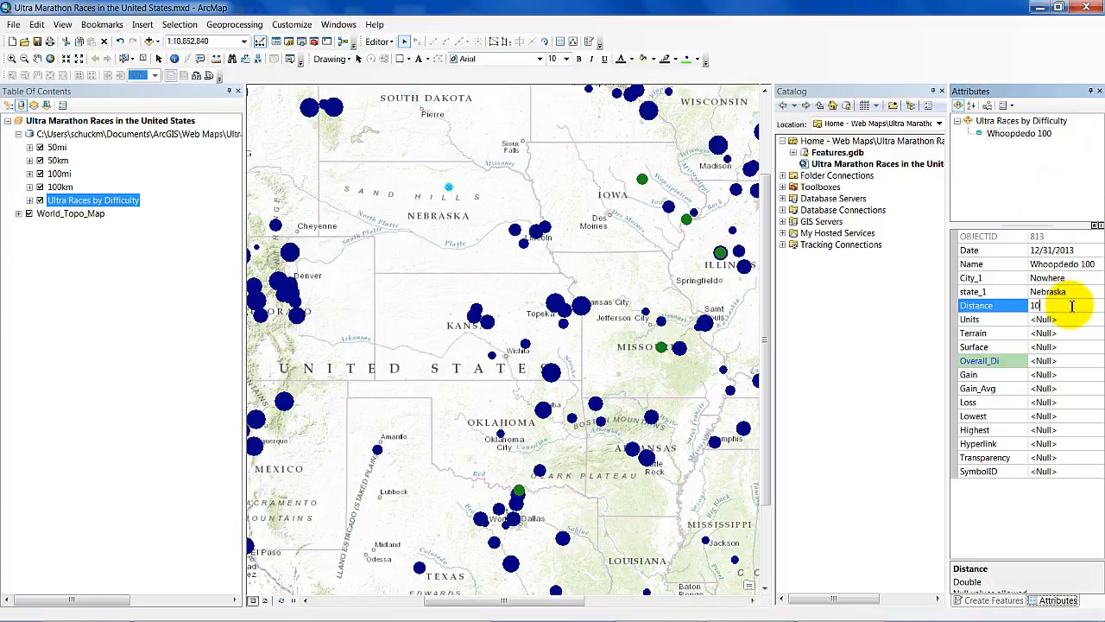
text(100)
click(1072, 321)
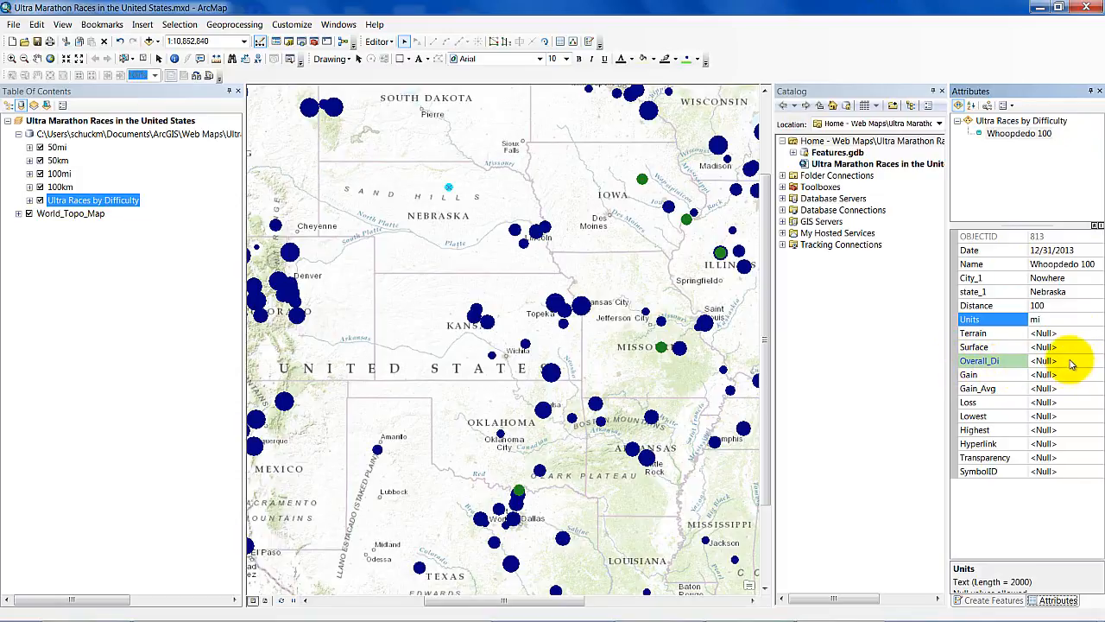
click(1071, 361)
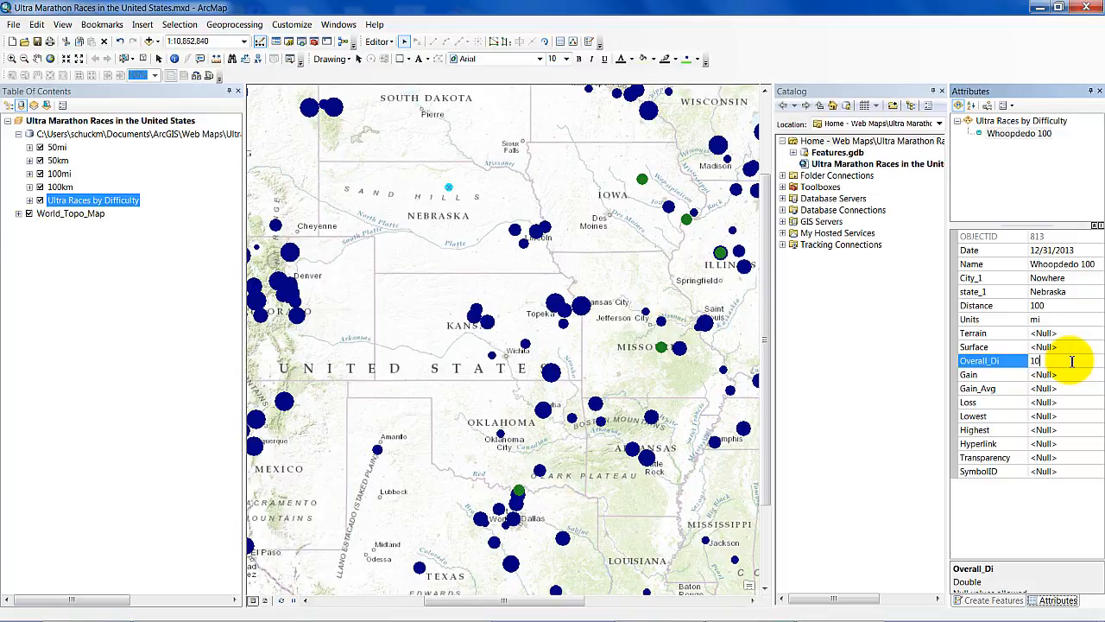
text(10)
key(Return)
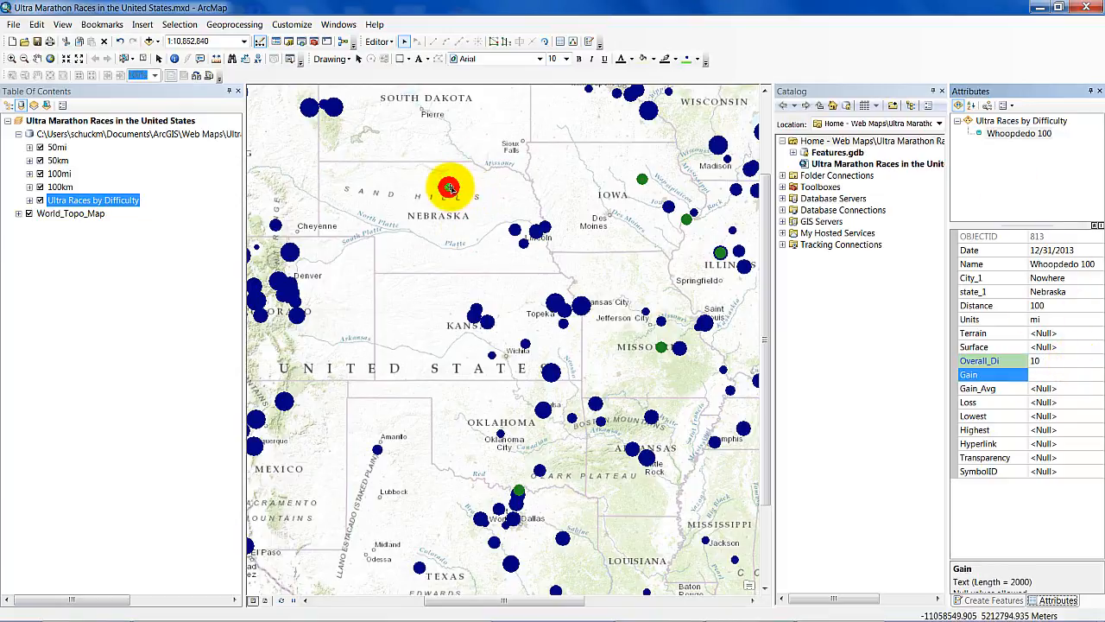
Select two existing race points near Lincoln in eastern Nebraska, one after the other, to inspect their attributes.
mouse_move(450, 189)
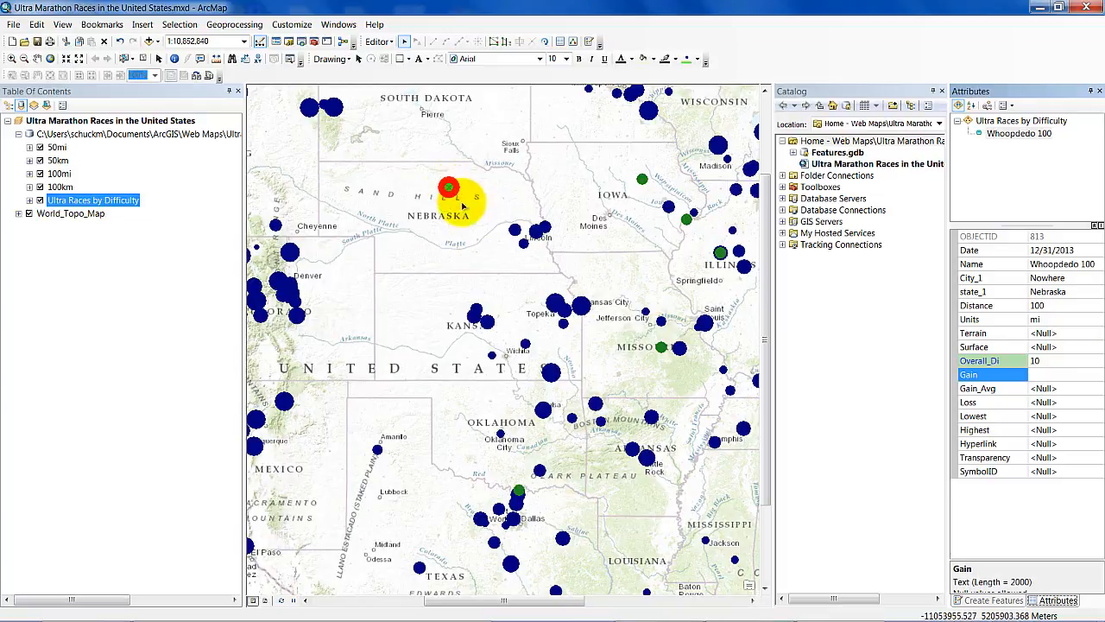
click(516, 231)
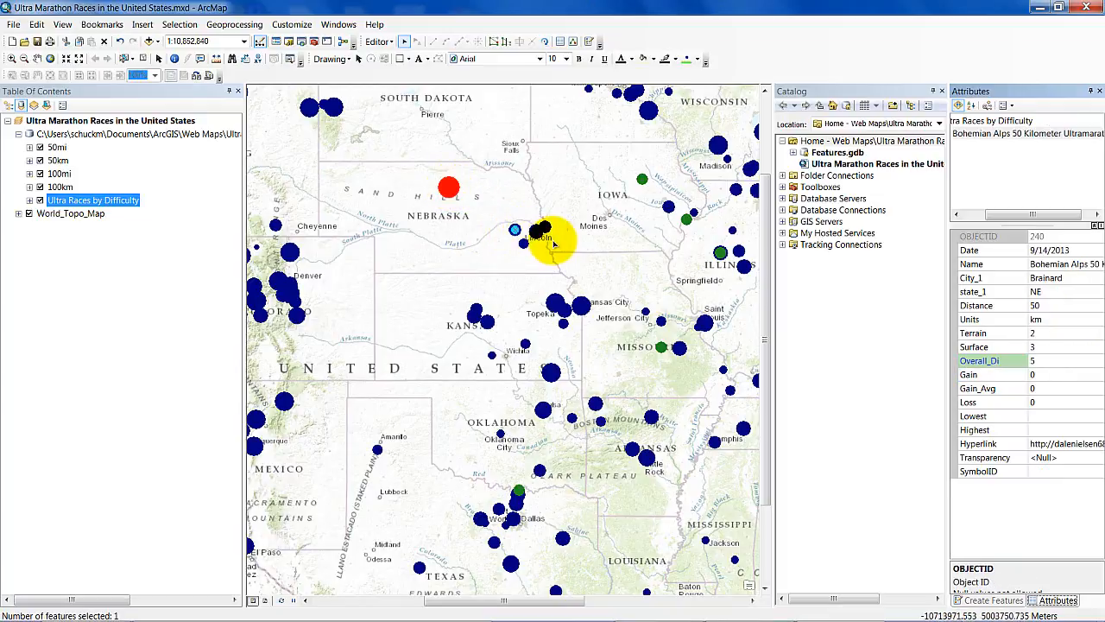
click(536, 232)
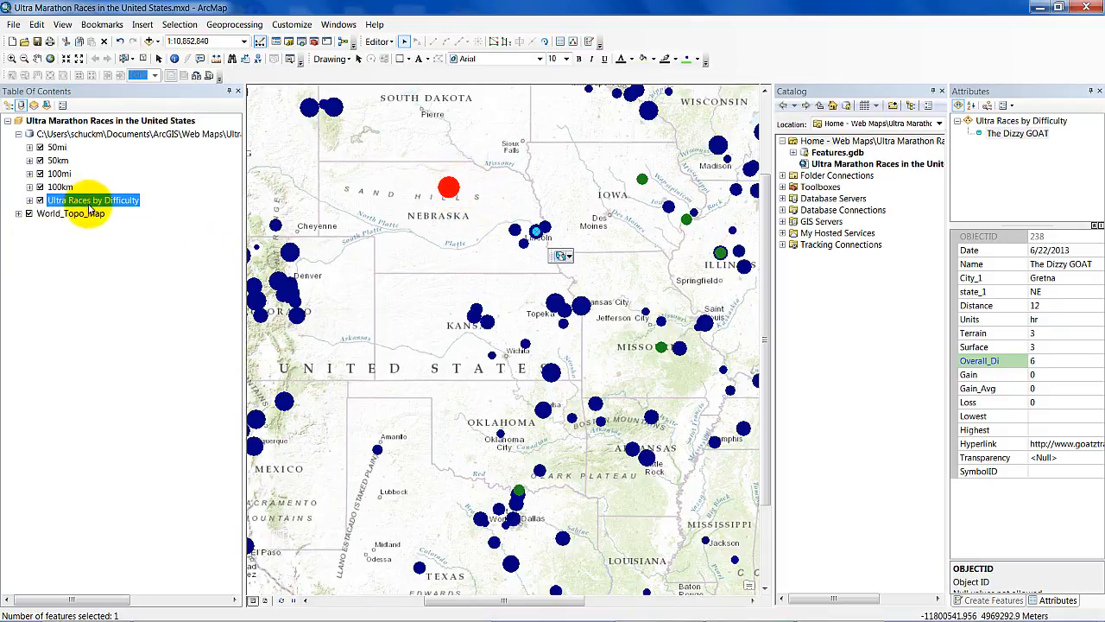
Review the Ultra Races by Difficulty layer's symbology classes from lowest to highest Overall_Di, then close its properties.
double_click(89, 204)
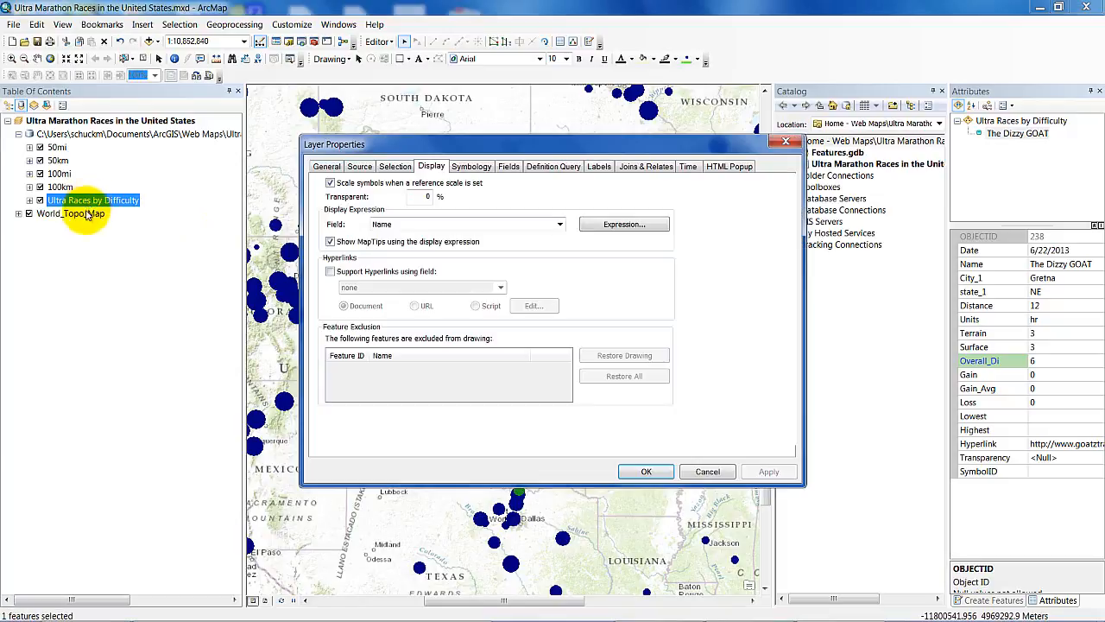
click(488, 168)
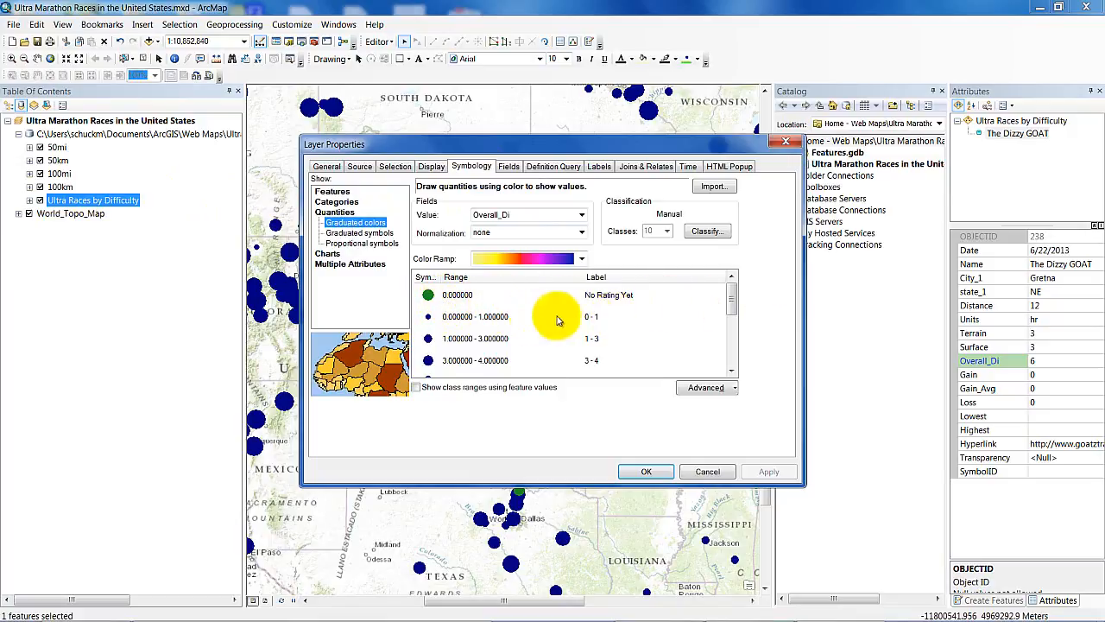
click(732, 309)
drag(733, 309, 734, 365)
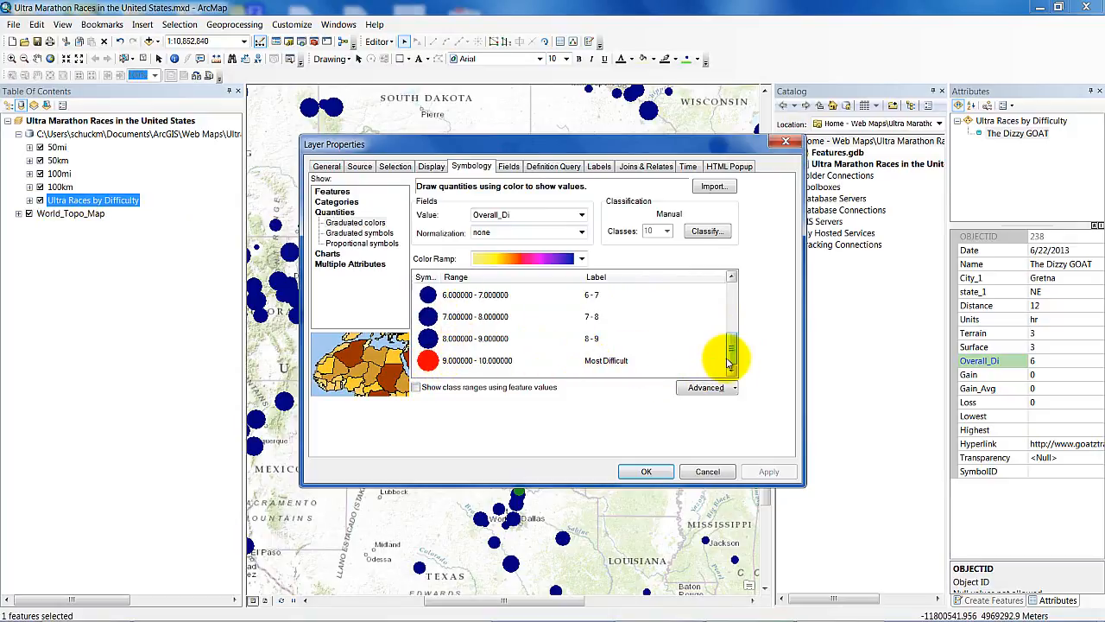
mouse_move(732, 350)
mouse_down()
mouse_move(734, 291)
mouse_move(733, 358)
mouse_up()
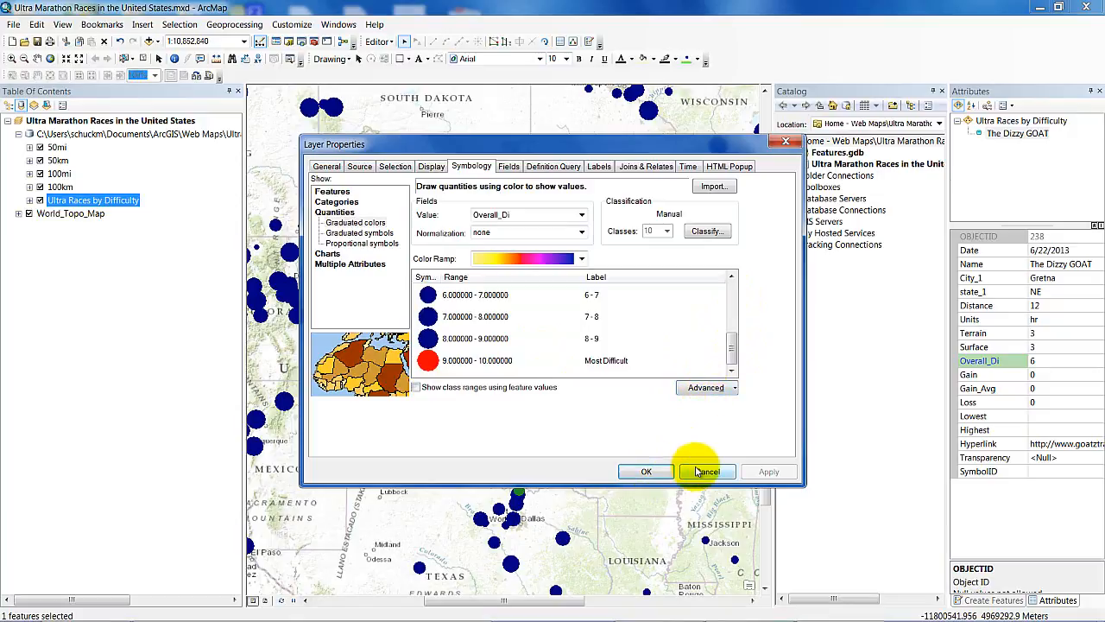
click(645, 471)
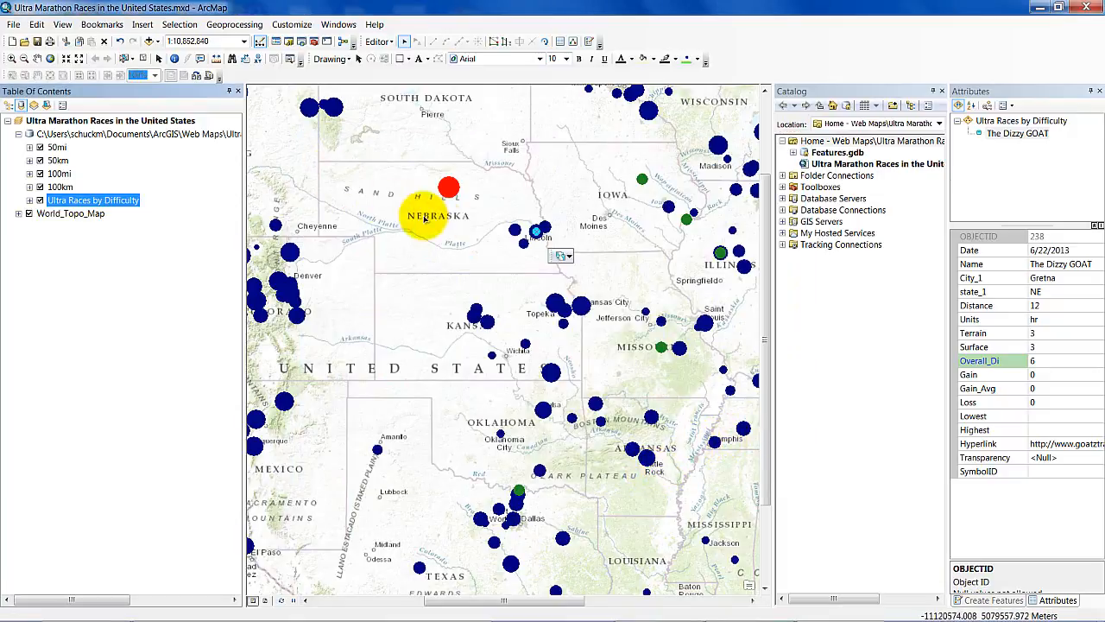
Open the Ultra Races by Difficulty attribute table, check the completed Whoopdedo 100 record in the last row, and close the table.
right_click(89, 205)
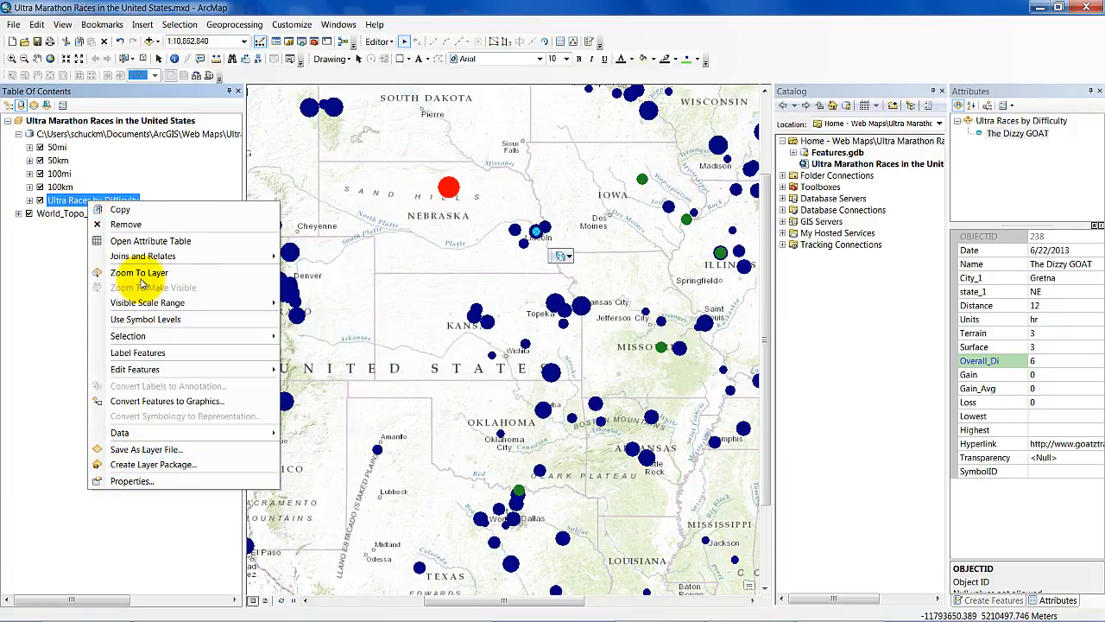
click(142, 241)
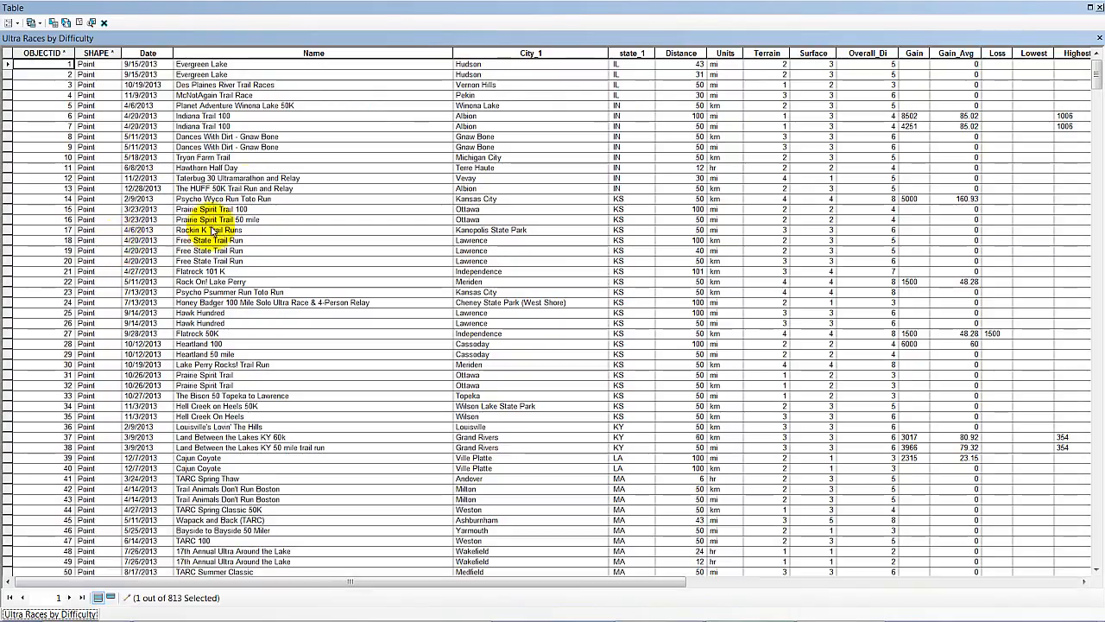
drag(1091, 75, 1079, 557)
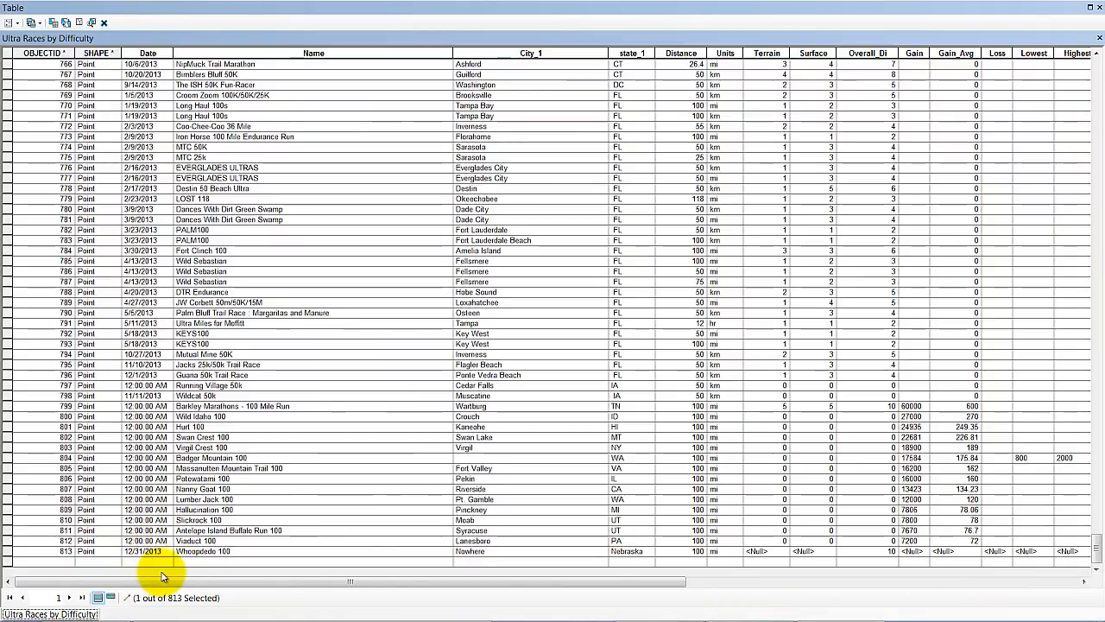
mouse_move(203, 588)
mouse_down()
mouse_move(471, 596)
mouse_move(209, 596)
mouse_up()
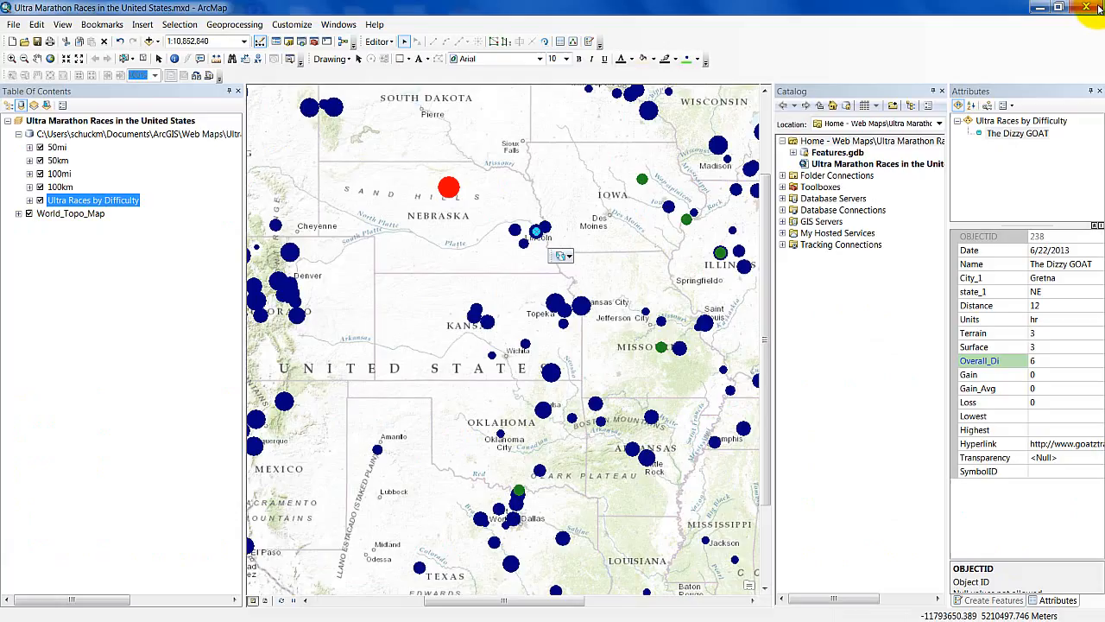
click(1095, 8)
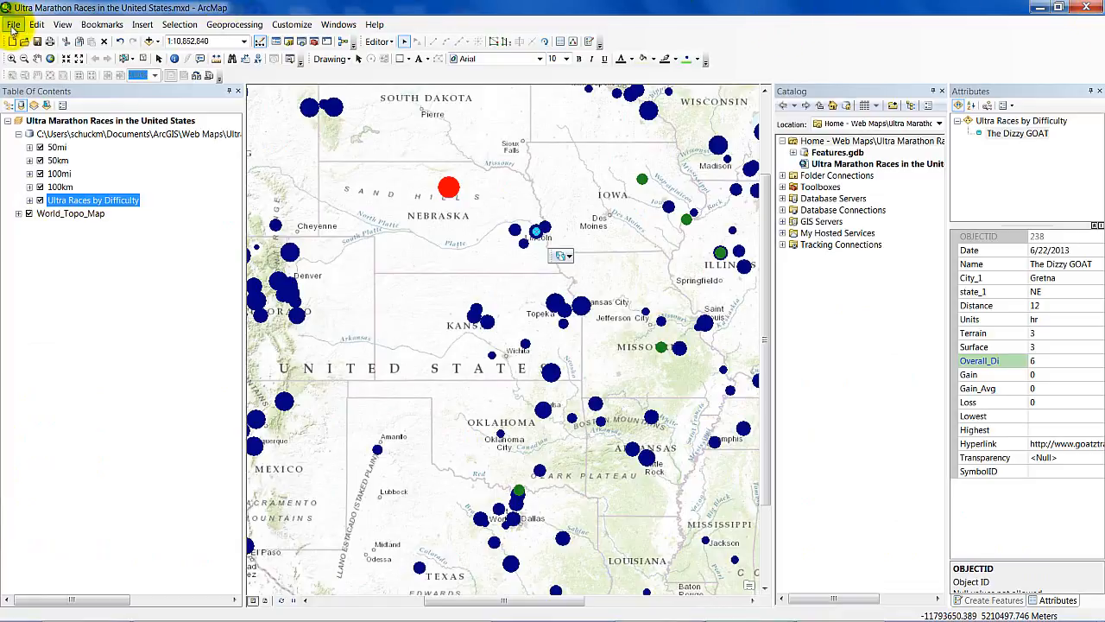
Save the map document to the Desktop under the new name Ultra Marathon Races in the United States2.mxd.
click(14, 26)
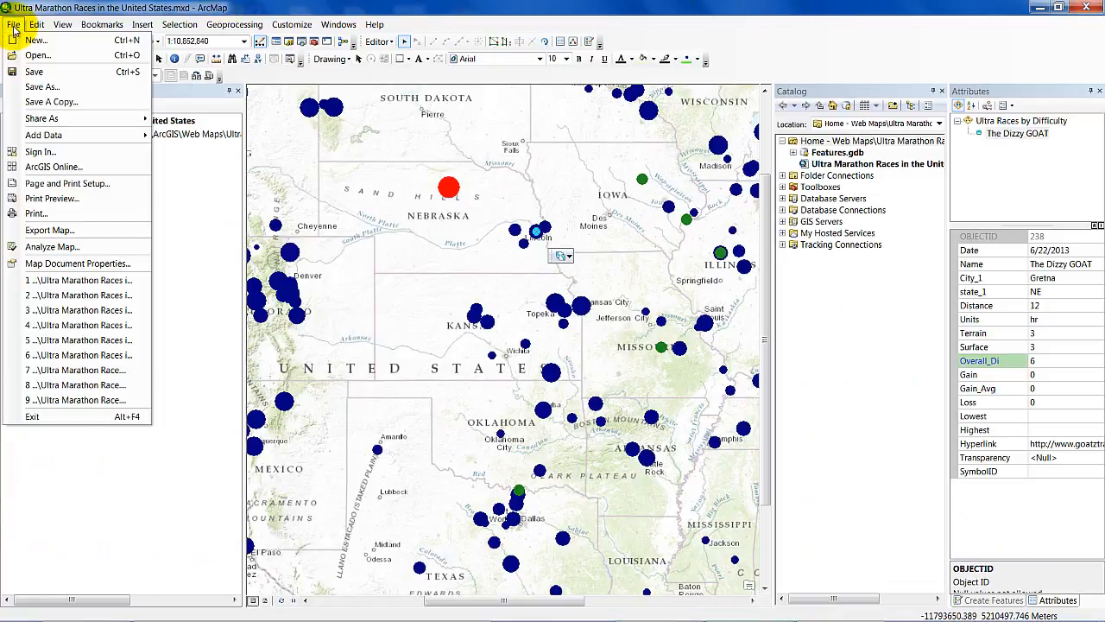
click(28, 88)
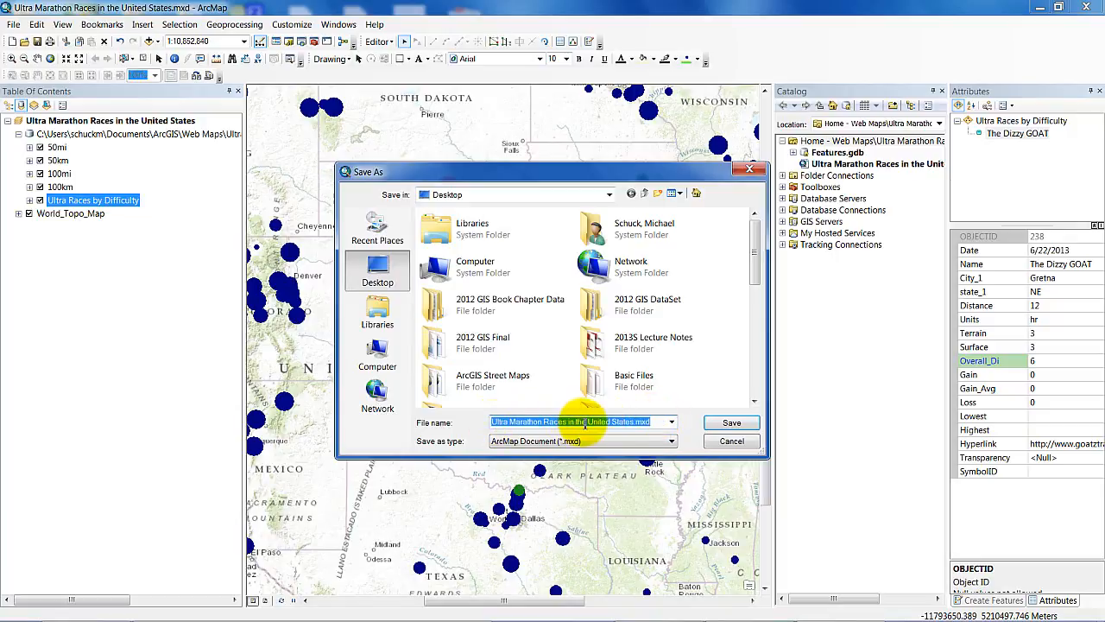
click(637, 421)
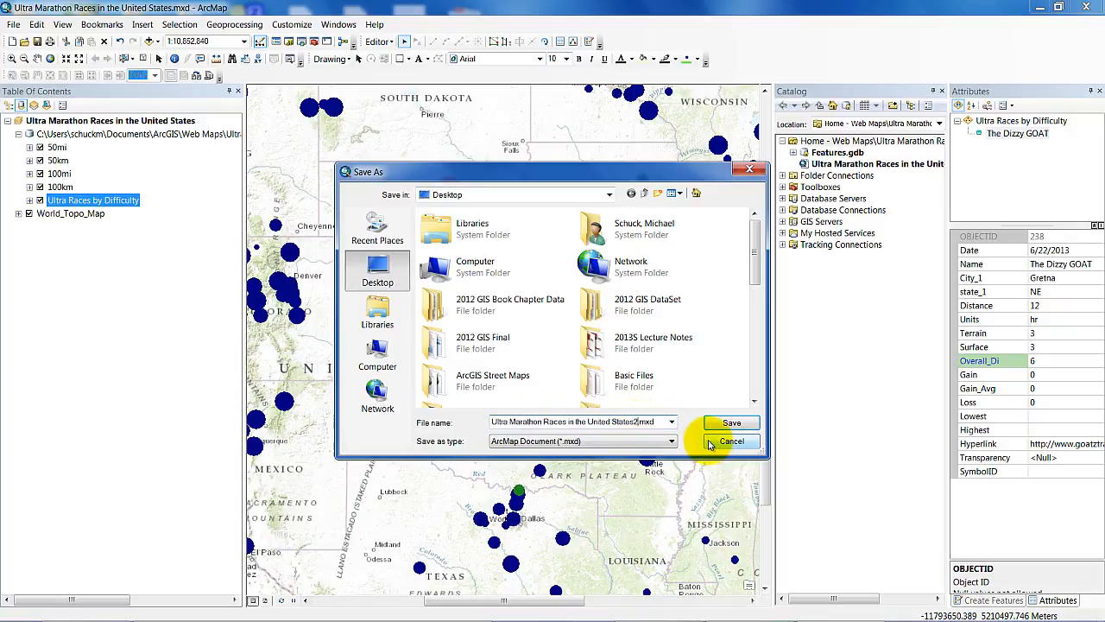
key(Return)
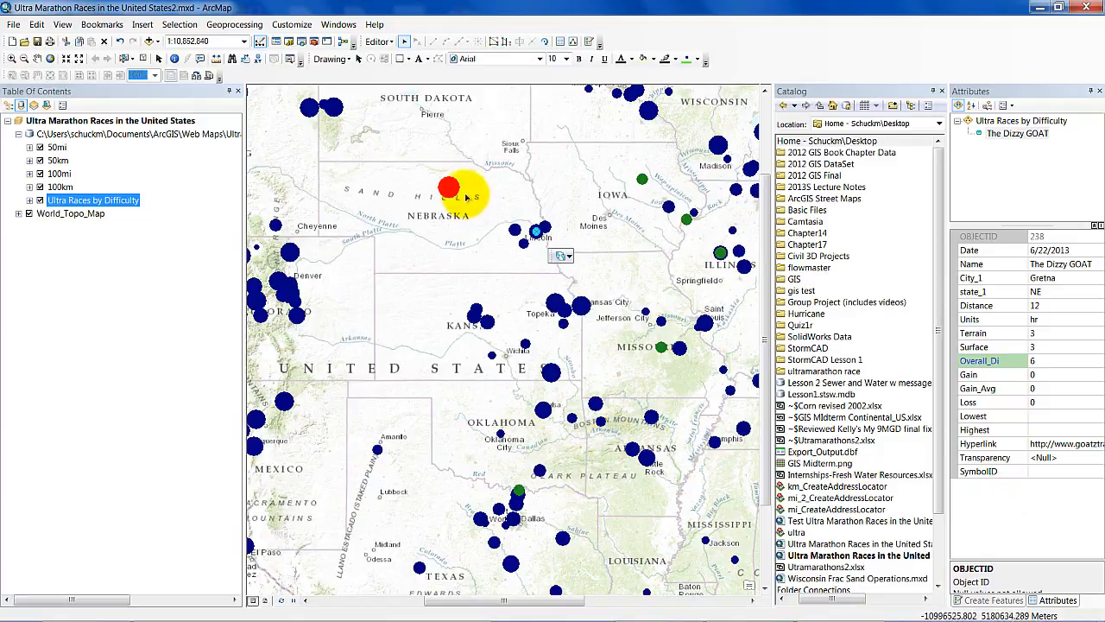
Select the new Whoopdedo 100 race point in Nebraska to inspect its attributes.
click(448, 187)
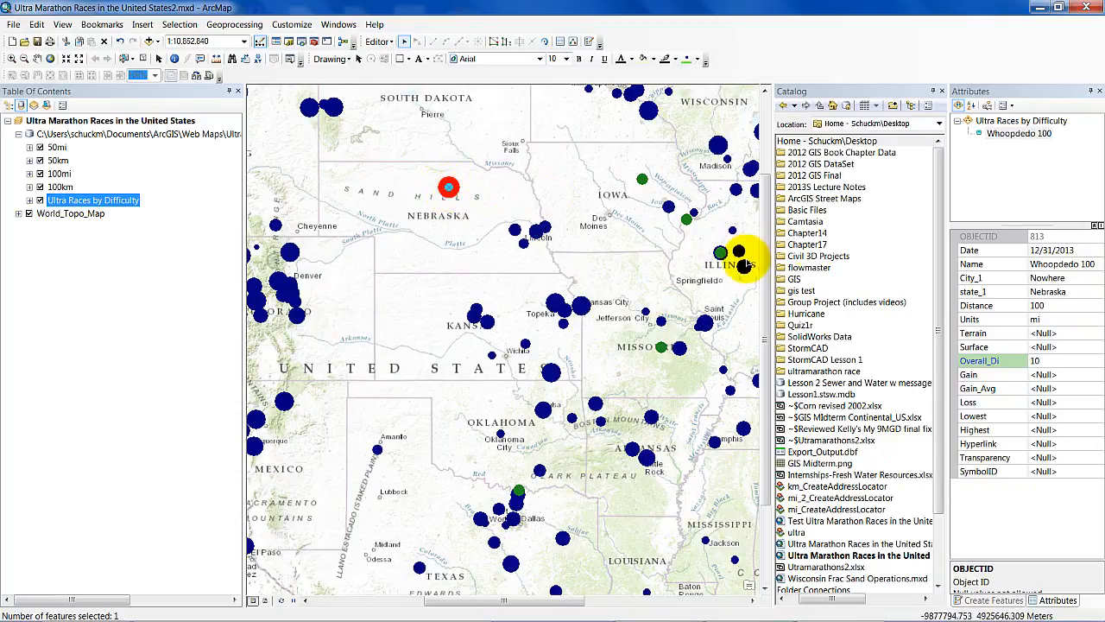